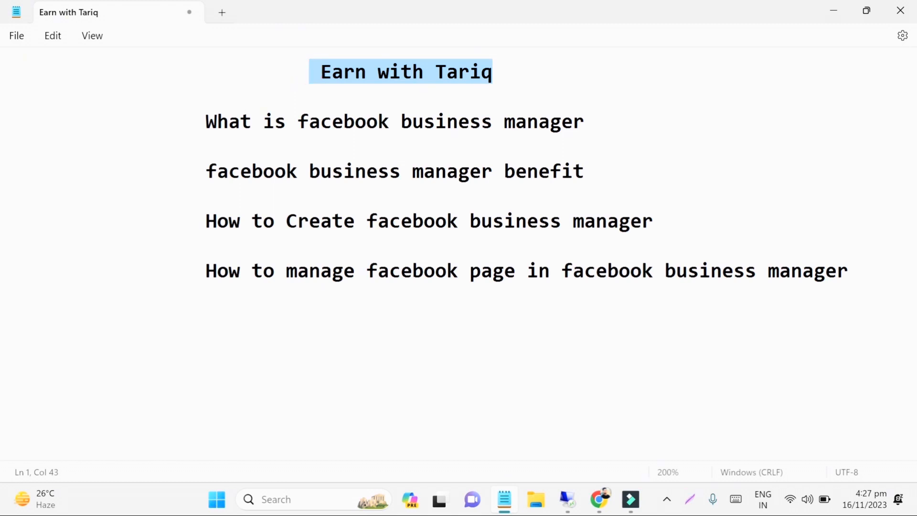
Highlight the line "What is facebook business manager" in the notes to introduce the first topic.
{"action": "left_click_drag", "start_coordinate": [205, 121], "coordinate": [585, 122]}
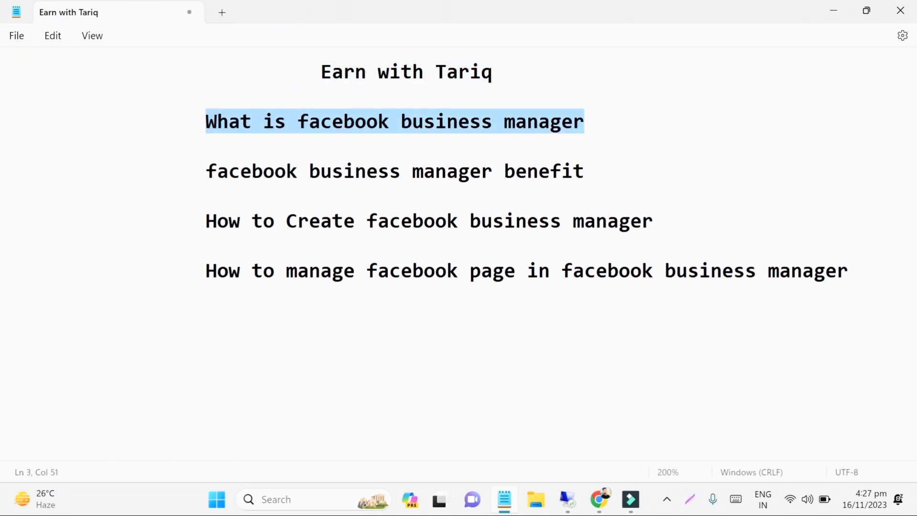
{"action": "left_click", "coordinate": [277, 135]}
{"action": "left_click_drag", "start_coordinate": [204, 121], "coordinate": [585, 121]}
{"action": "left_click", "coordinate": [548, 121]}
{"action": "left_click_drag", "start_coordinate": [581, 121], "coordinate": [206, 122]}
{"action": "left_click", "coordinate": [581, 142]}
{"action": "left_click_drag", "start_coordinate": [585, 122], "coordinate": [196, 123]}
{"action": "left_click", "coordinate": [319, 150]}
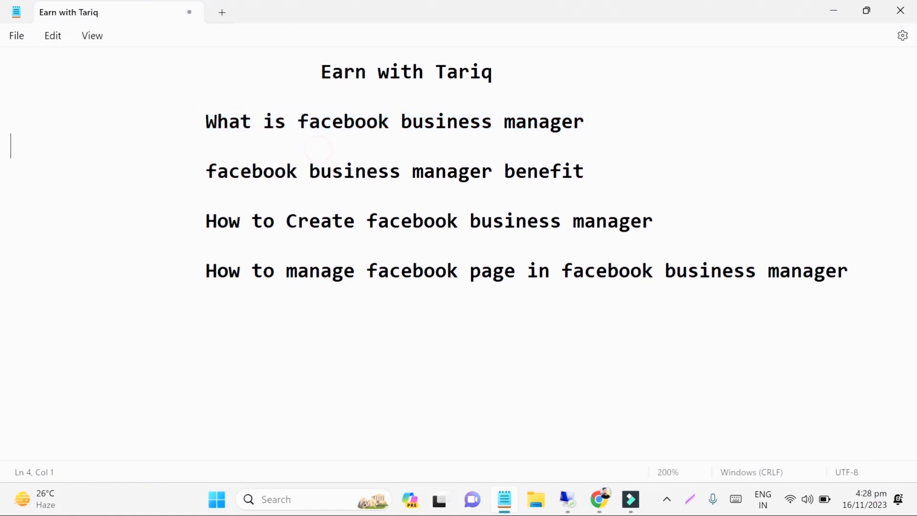
Highlight the line "facebook business manager benefit" in the notes.
{"action": "left_click", "coordinate": [585, 171]}
{"action": "left_click_drag", "start_coordinate": [585, 171], "coordinate": [205, 171]}
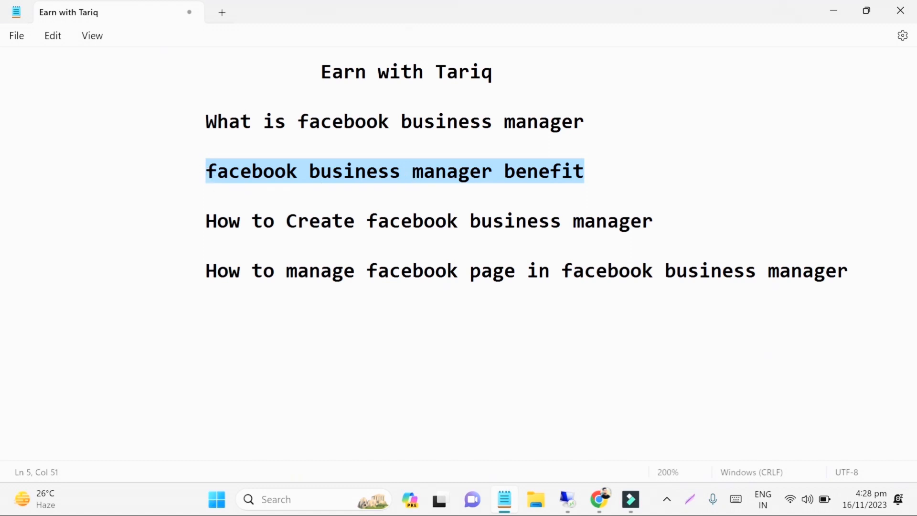
{"action": "left_click", "coordinate": [236, 196]}
{"action": "left_click_drag", "start_coordinate": [206, 171], "coordinate": [588, 174]}
Highlight the line "How to Create facebook business manager" in the notes.
{"action": "left_click_drag", "start_coordinate": [656, 222], "coordinate": [206, 222]}
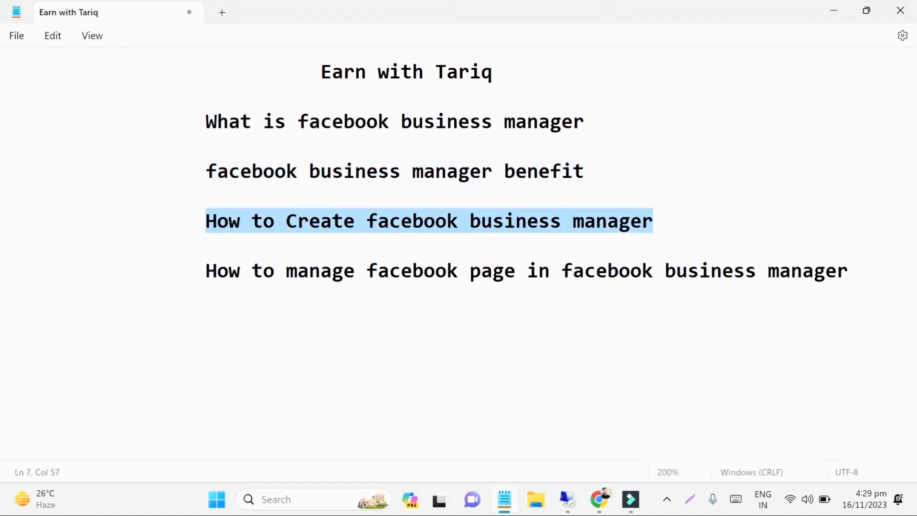
{"action": "left_click", "coordinate": [655, 221]}
{"action": "left_click_drag", "start_coordinate": [653, 222], "coordinate": [206, 221]}
Highlight the last topic in the notes, "How to manage facebook page in facebook business manager".
{"action": "left_click_drag", "start_coordinate": [205, 271], "coordinate": [848, 271]}
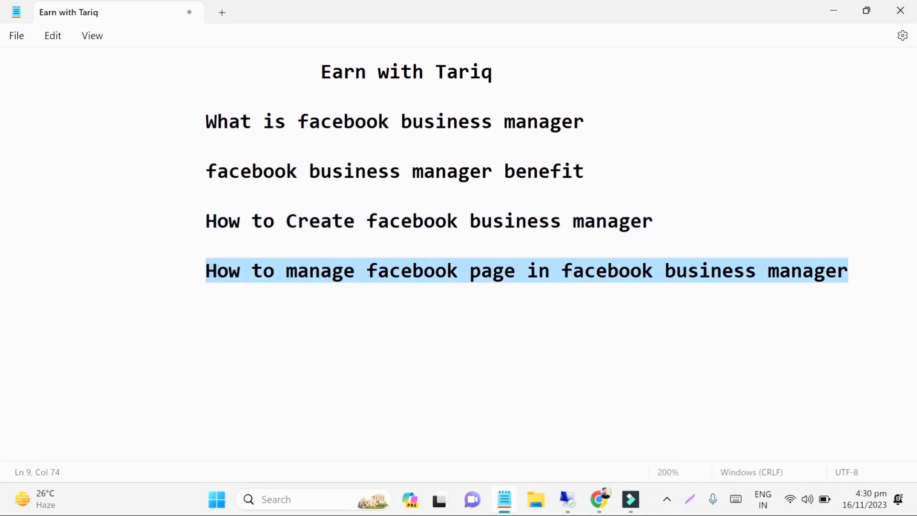
{"action": "left_click_drag", "start_coordinate": [528, 341], "coordinate": [539, 342]}
{"action": "left_click_drag", "start_coordinate": [205, 271], "coordinate": [848, 271]}
{"action": "left_click", "coordinate": [690, 279]}
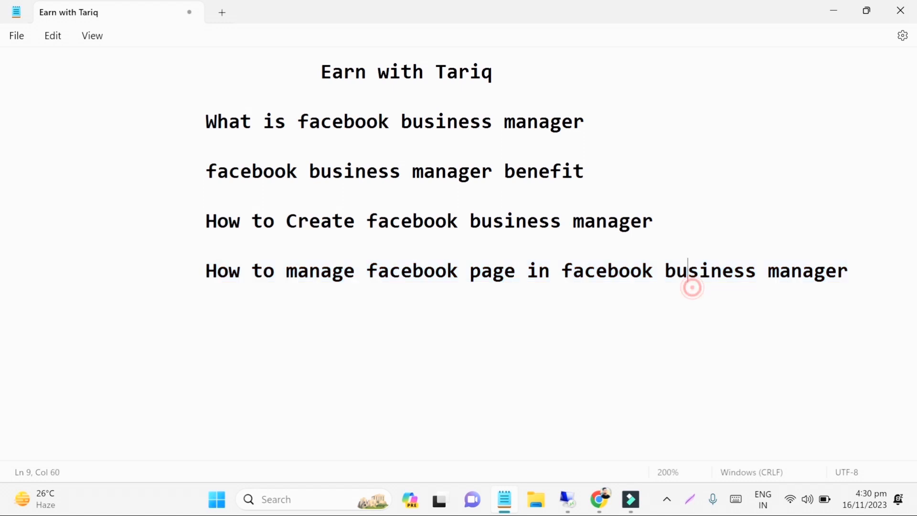
{"action": "left_click_drag", "start_coordinate": [206, 271], "coordinate": [849, 271]}
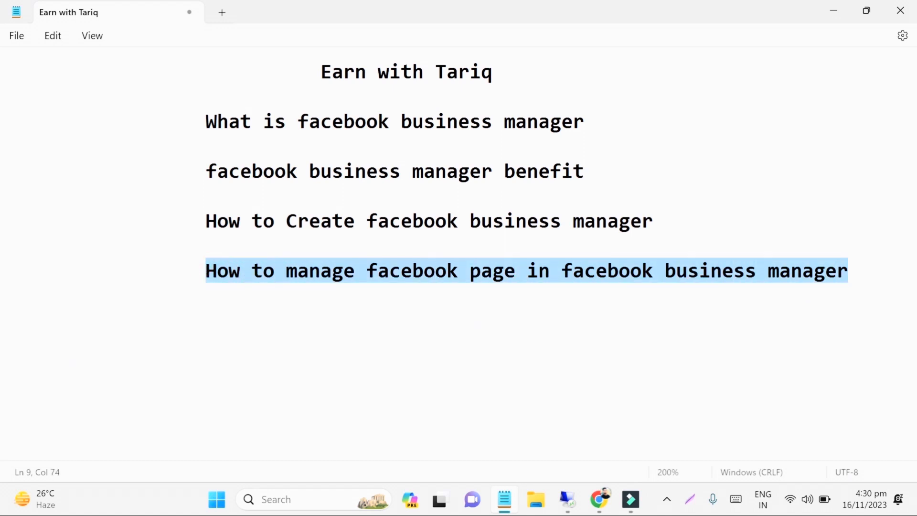
{"action": "left_click", "coordinate": [711, 303]}
{"action": "left_click_drag", "start_coordinate": [206, 271], "coordinate": [848, 271]}
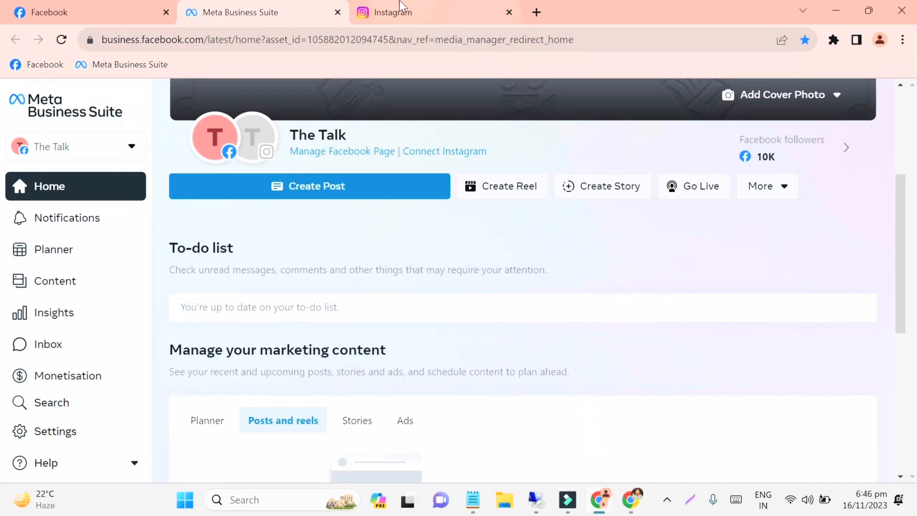
Look through the posts and sponsored content in the Instagram home feed, ending back at its beginning.
{"action": "left_click", "coordinate": [400, 1]}
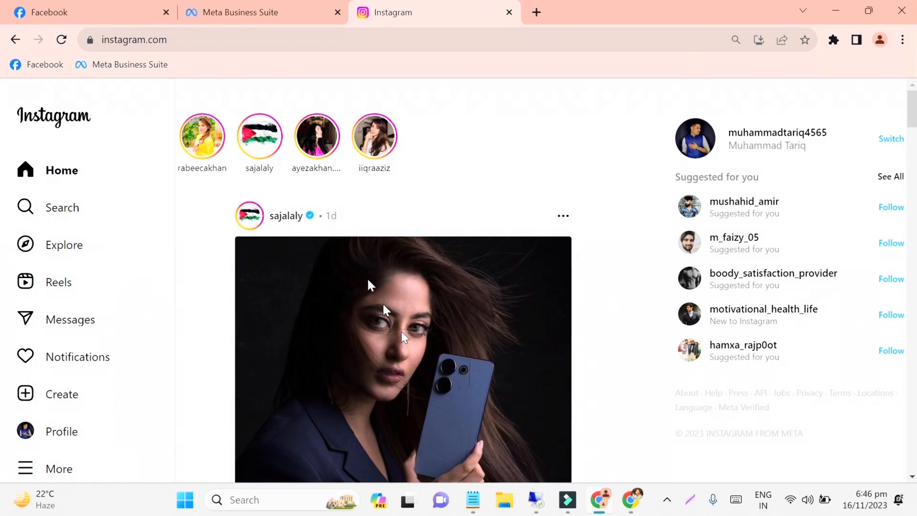
{"action": "scroll", "coordinate": [364, 245], "scroll_direction": "down", "scroll_amount": 5}
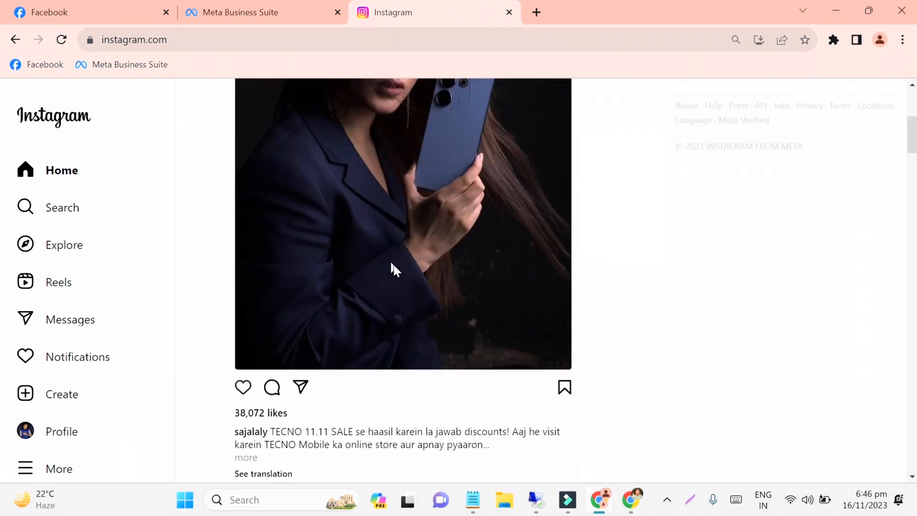
{"action": "scroll", "coordinate": [509, 258], "scroll_direction": "down", "scroll_amount": 6}
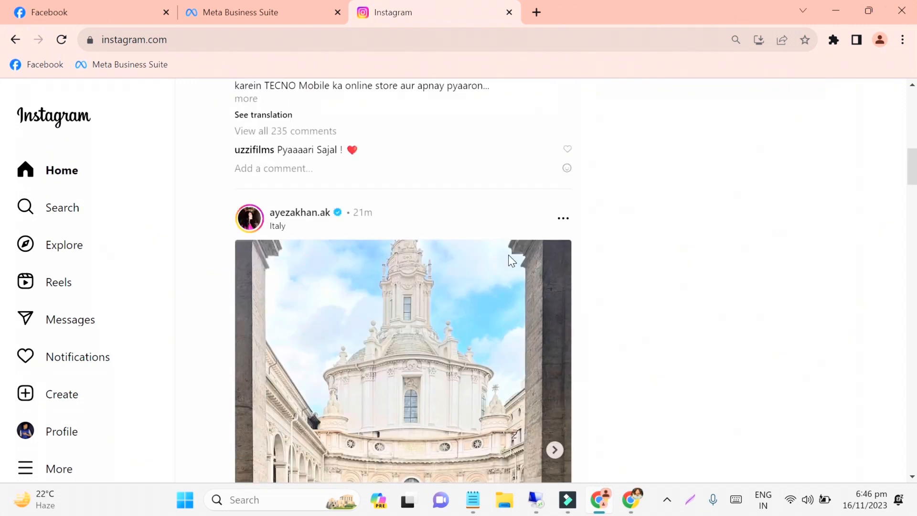
{"action": "scroll", "coordinate": [510, 261], "scroll_direction": "down", "scroll_amount": 6}
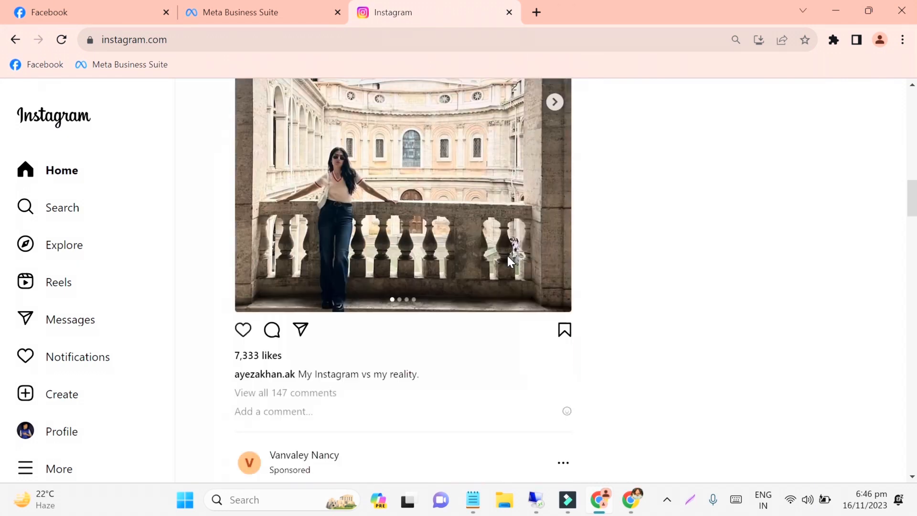
{"action": "scroll", "coordinate": [507, 258], "scroll_direction": "down", "scroll_amount": 5}
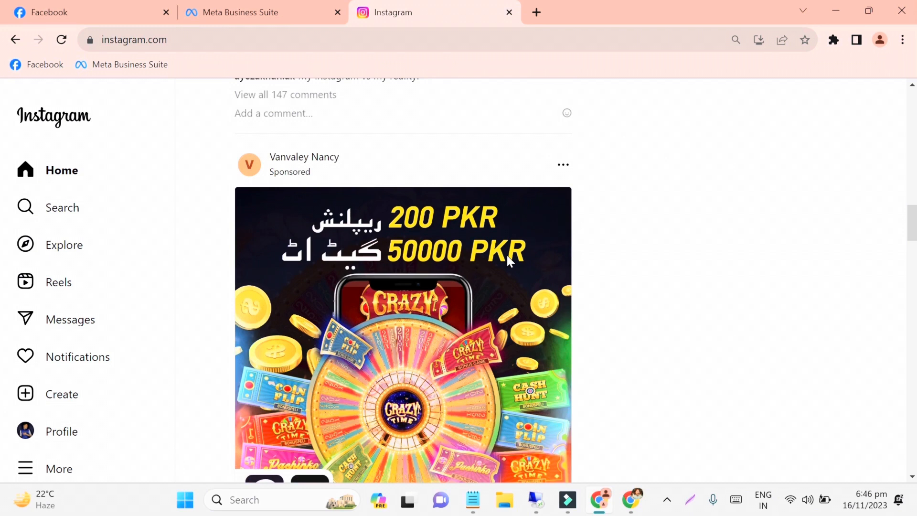
{"action": "scroll", "coordinate": [508, 258], "scroll_direction": "down", "scroll_amount": 8}
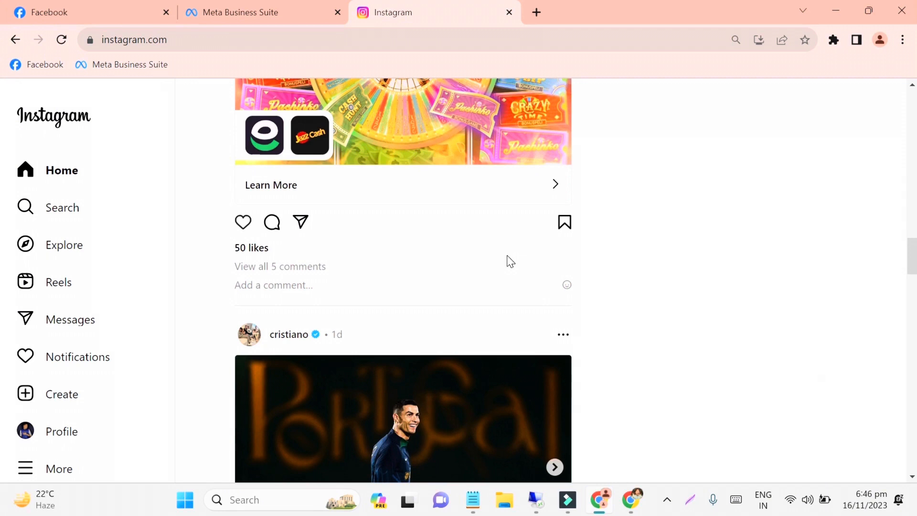
{"action": "scroll", "coordinate": [508, 260], "scroll_direction": "down", "scroll_amount": 5}
{"action": "scroll", "coordinate": [285, 247], "scroll_direction": "up", "scroll_amount": 8}
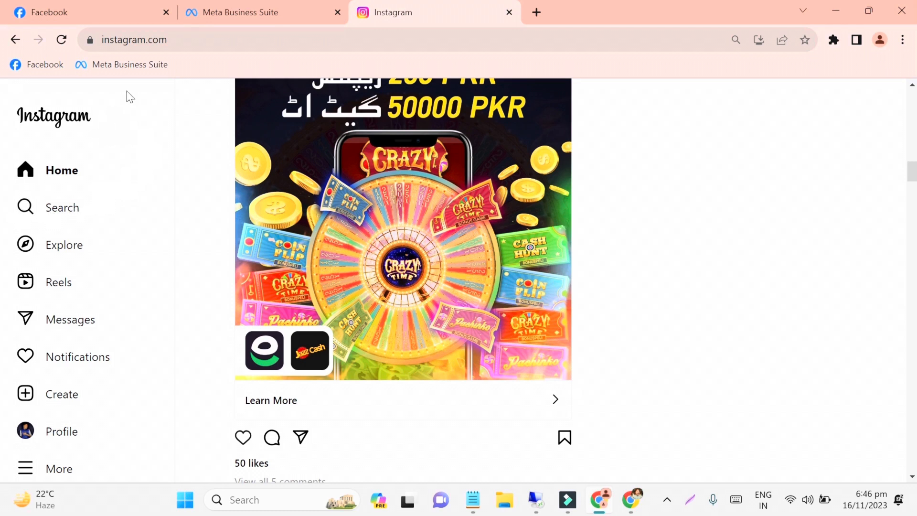
{"action": "scroll", "coordinate": [385, 334], "scroll_direction": "up", "scroll_amount": 4}
{"action": "scroll", "coordinate": [385, 335], "scroll_direction": "up", "scroll_amount": 8}
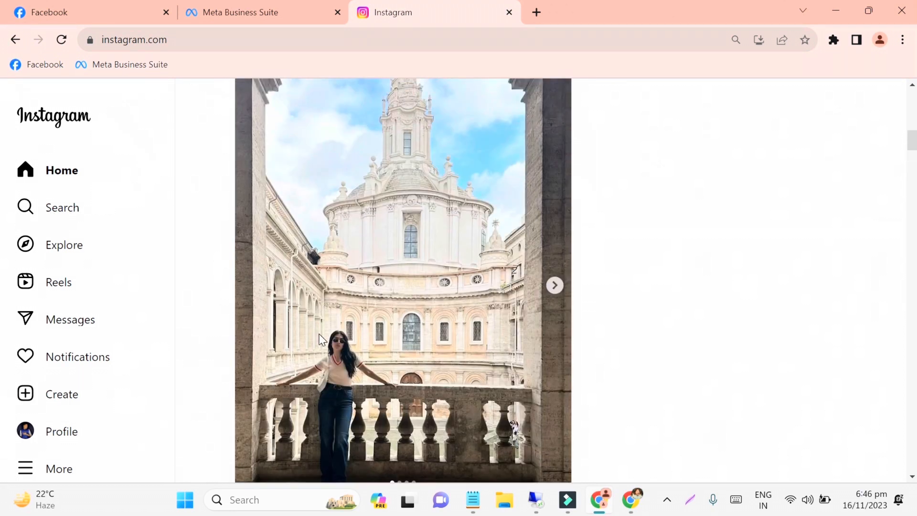
{"action": "scroll", "coordinate": [319, 337], "scroll_direction": "up", "scroll_amount": 13}
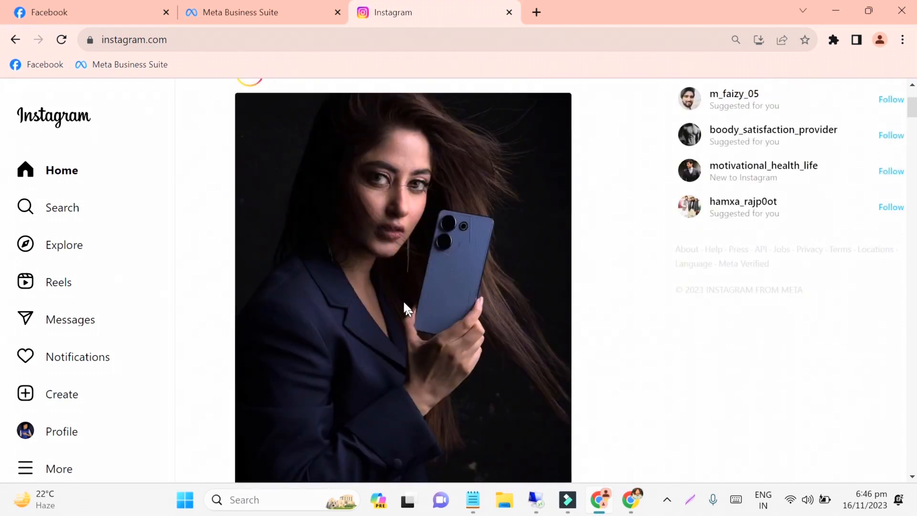
{"action": "scroll", "coordinate": [404, 303], "scroll_direction": "up", "scroll_amount": 3}
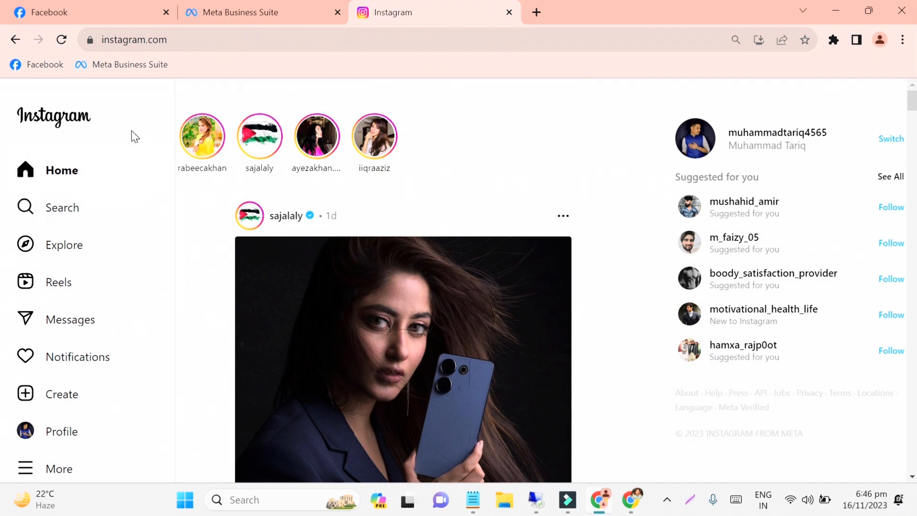
Refresh the Facebook home page and switch from The Talk page to the personal profile.
{"action": "left_click", "coordinate": [13, 5]}
{"action": "left_click", "coordinate": [22, 99]}
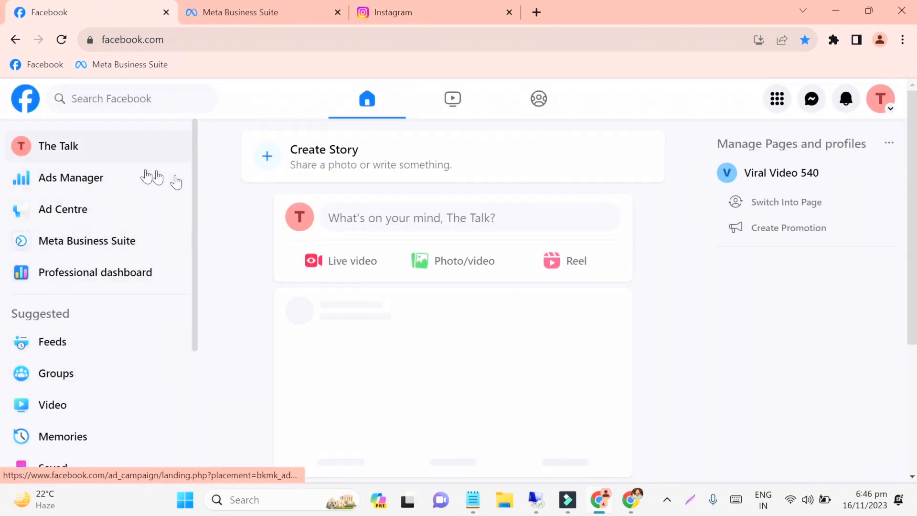
{"action": "left_click", "coordinate": [878, 108]}
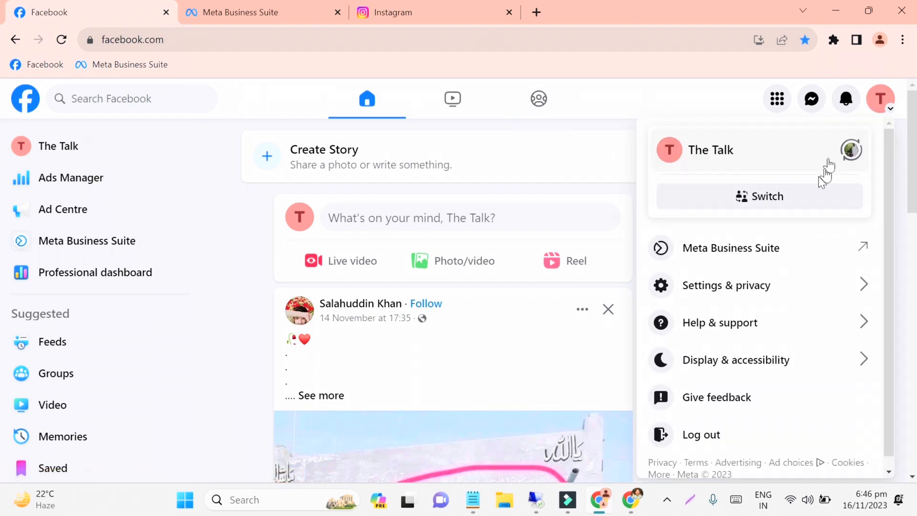
{"action": "left_click", "coordinate": [859, 157]}
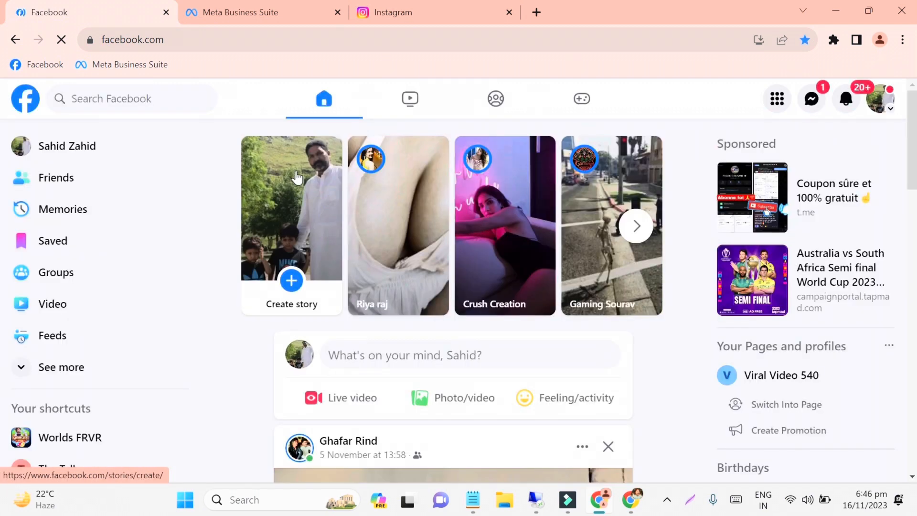
Look through the personal profile's Facebook home feed and its shortcuts to managed pages.
{"action": "scroll", "coordinate": [123, 231], "scroll_direction": "down", "scroll_amount": 2}
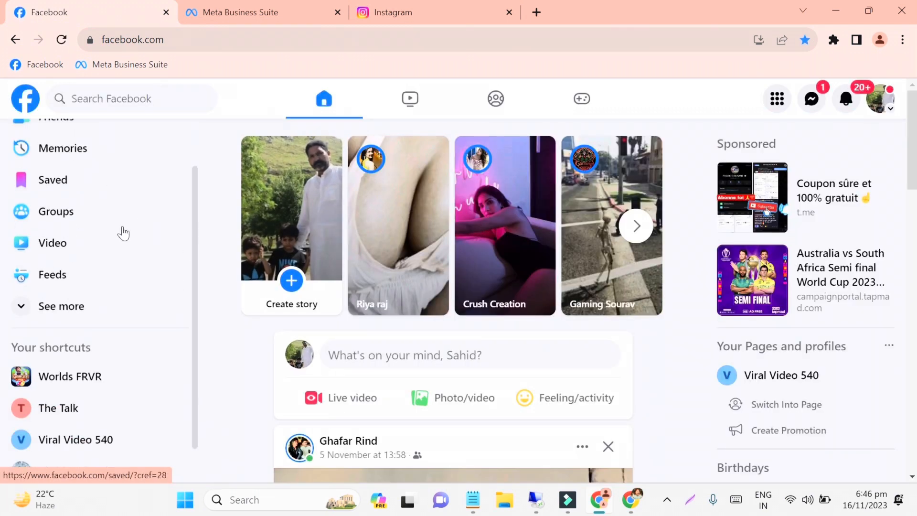
{"action": "scroll", "coordinate": [293, 293], "scroll_direction": "down", "scroll_amount": 5}
{"action": "scroll", "coordinate": [293, 292], "scroll_direction": "down", "scroll_amount": 3}
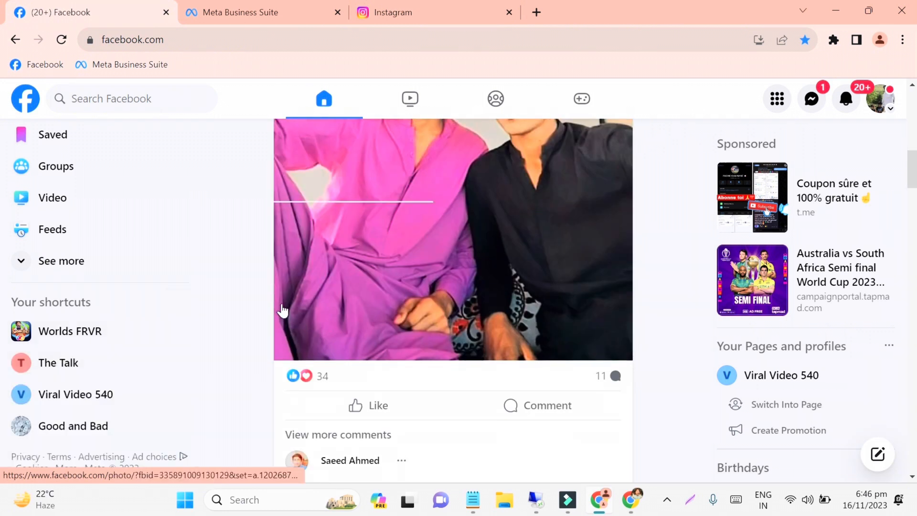
{"action": "scroll", "coordinate": [280, 311], "scroll_direction": "up", "scroll_amount": 5}
{"action": "scroll", "coordinate": [284, 296], "scroll_direction": "up", "scroll_amount": 2}
{"action": "scroll", "coordinate": [263, 325], "scroll_direction": "down", "scroll_amount": 3}
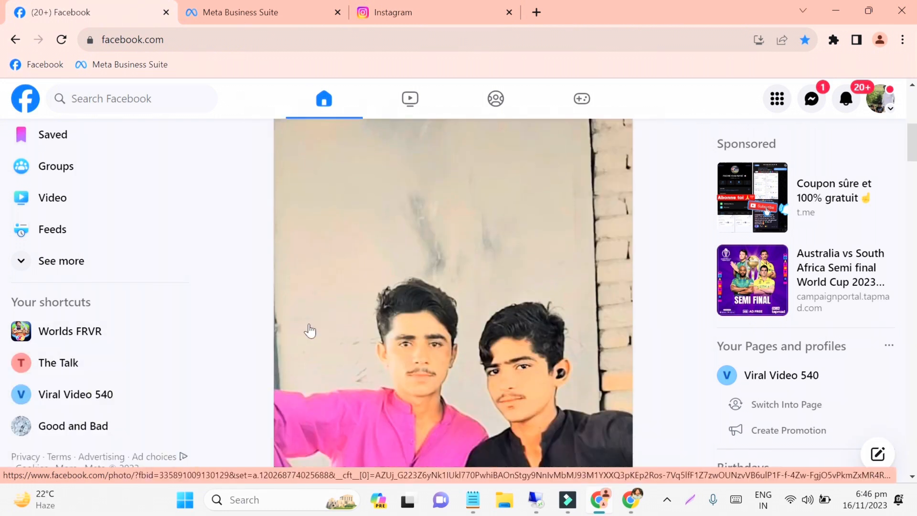
{"action": "scroll", "coordinate": [278, 246], "scroll_direction": "down", "scroll_amount": 3}
{"action": "scroll", "coordinate": [277, 246], "scroll_direction": "down", "scroll_amount": 6}
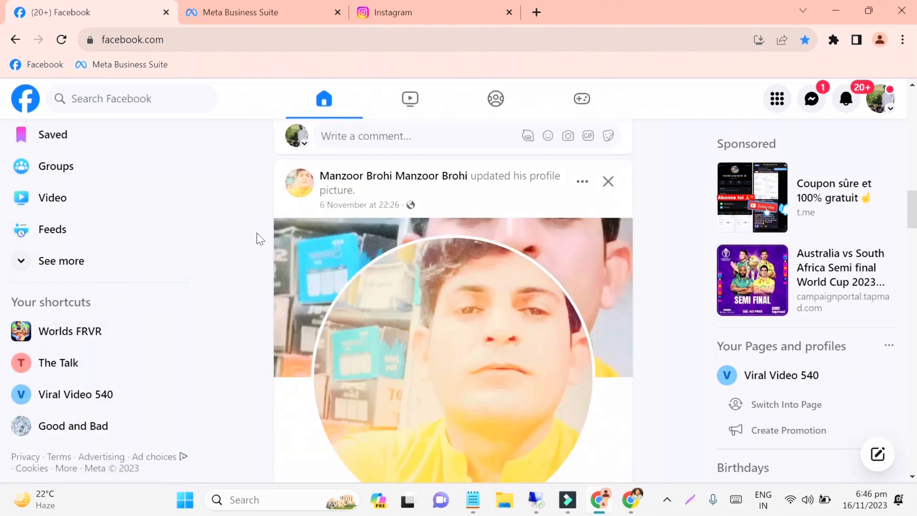
{"action": "scroll", "coordinate": [76, 249], "scroll_direction": "up", "scroll_amount": 1}
{"action": "scroll", "coordinate": [75, 249], "scroll_direction": "up", "scroll_amount": 1}
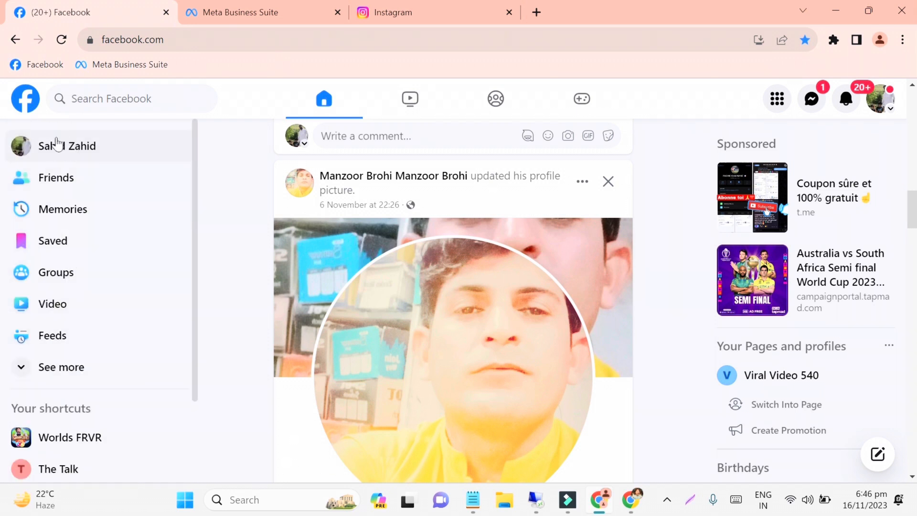
Review the Facebook Pages available in the Meta Business Suite account switcher, keeping The Talk selected.
{"action": "left_click", "coordinate": [236, 11]}
{"action": "left_click", "coordinate": [118, 149]}
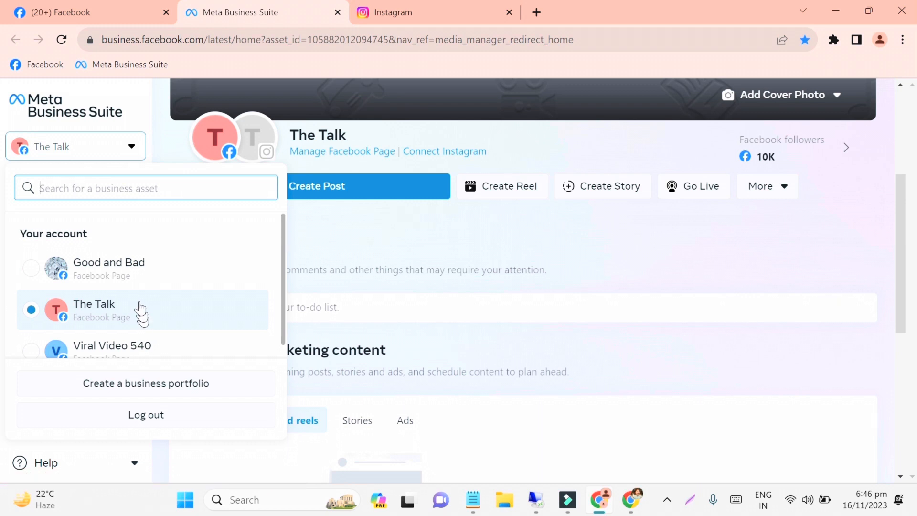
{"action": "scroll", "coordinate": [134, 273], "scroll_direction": "down", "scroll_amount": 1}
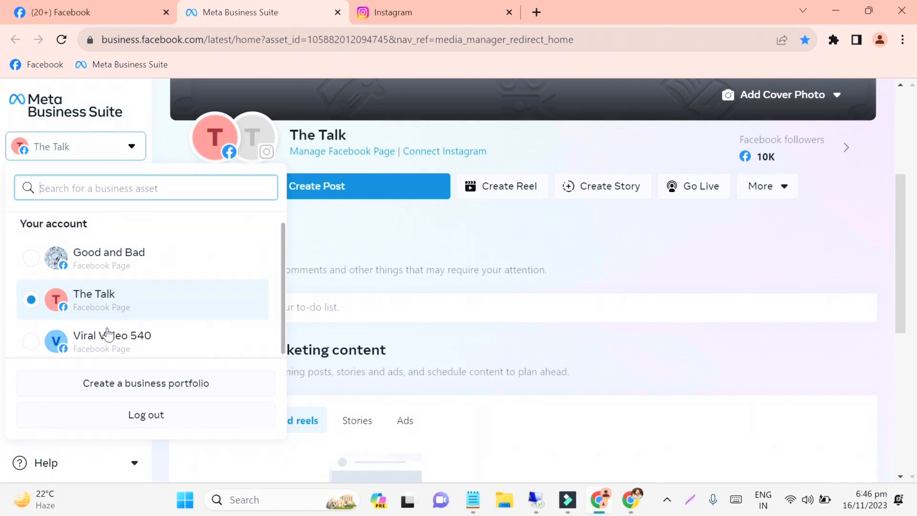
{"action": "scroll", "coordinate": [107, 333], "scroll_direction": "up", "scroll_amount": 1}
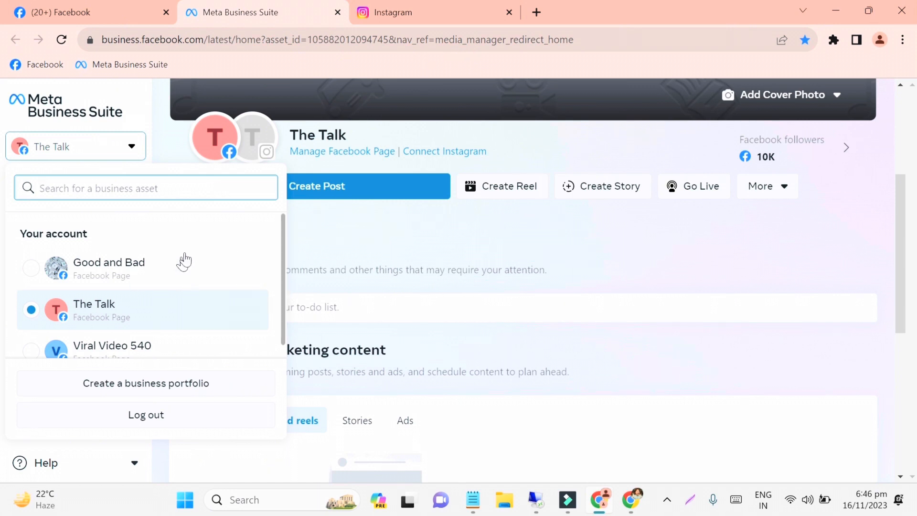
{"action": "left_click", "coordinate": [365, 225]}
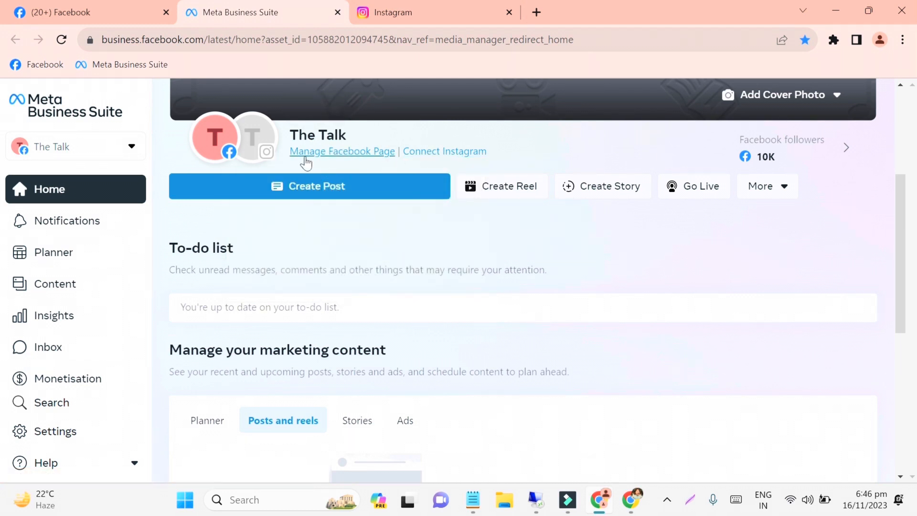
Start connecting Instagram to The Talk page, leaving access to Instagram messages in Inbox allowed.
{"action": "left_click", "coordinate": [424, 151]}
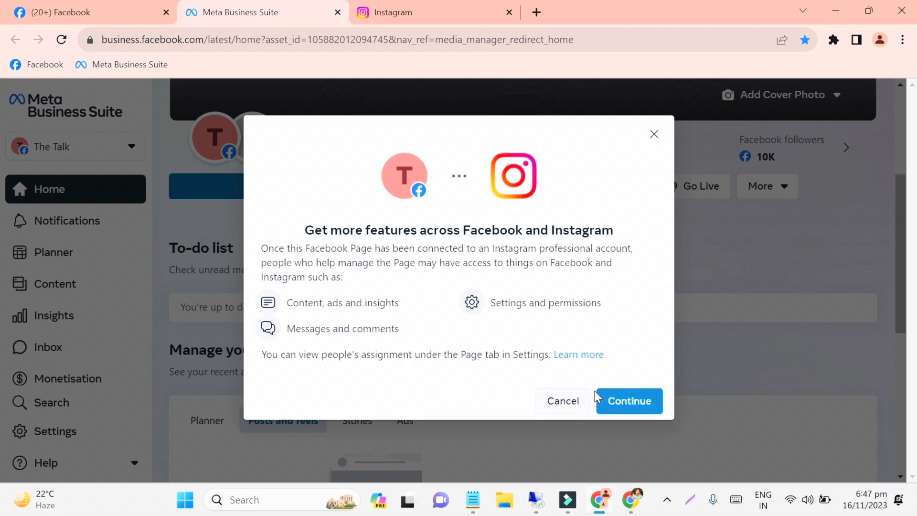
{"action": "left_click", "coordinate": [648, 403]}
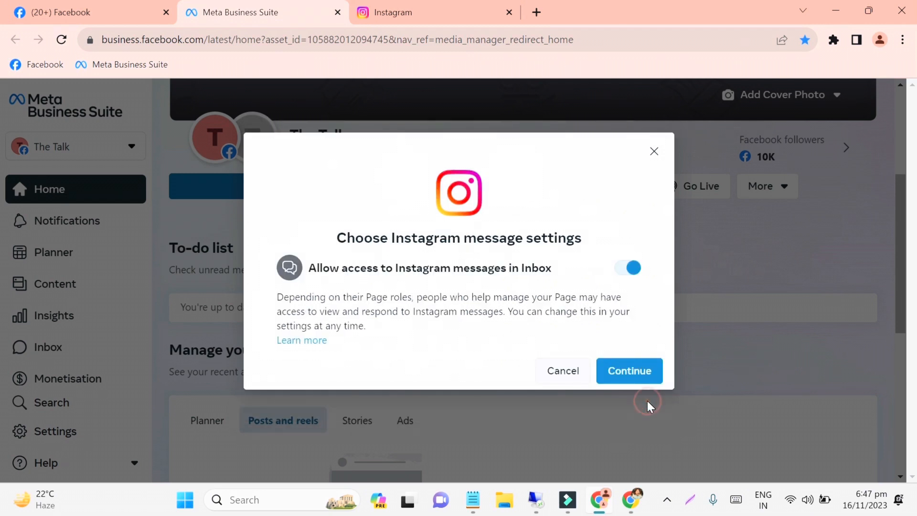
{"action": "left_click", "coordinate": [623, 375]}
{"action": "left_click", "coordinate": [629, 372]}
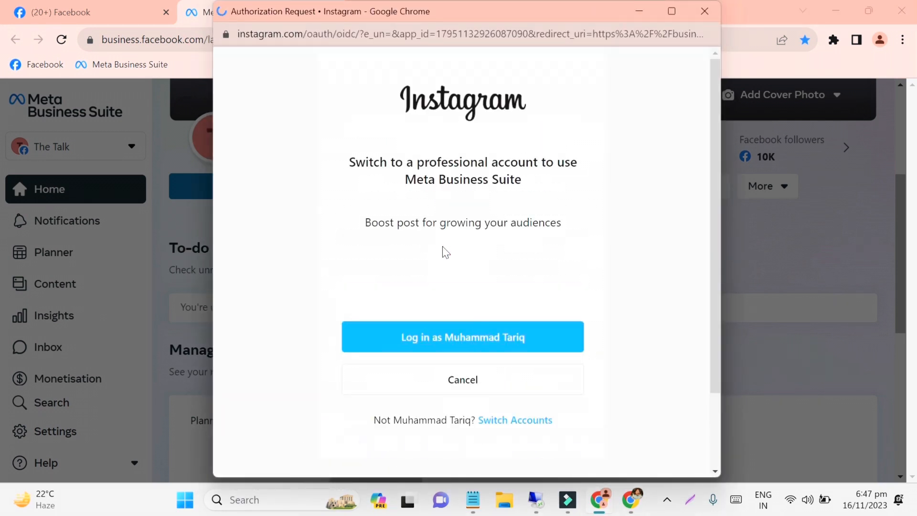
Authorize the connection by logging in with the suggested Instagram account.
{"action": "left_click", "coordinate": [440, 340]}
{"action": "scroll", "coordinate": [532, 292], "scroll_direction": "down", "scroll_amount": 2}
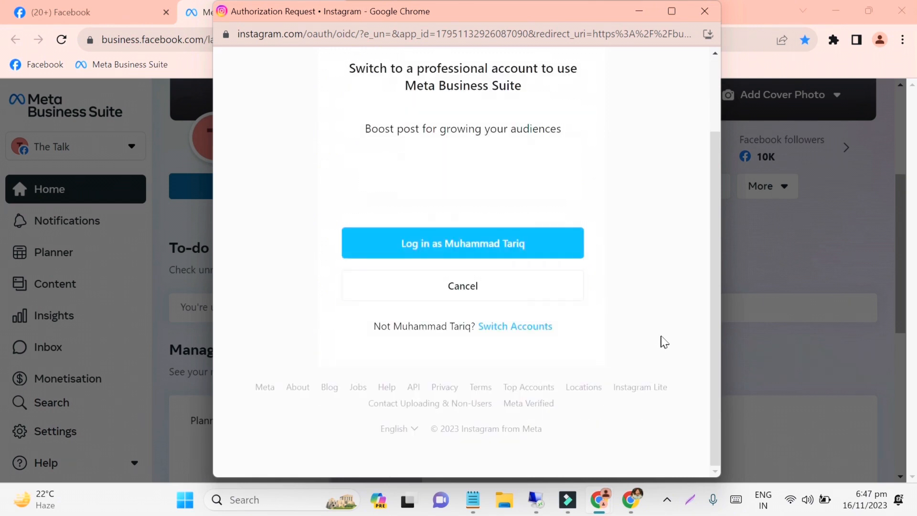
{"action": "scroll", "coordinate": [663, 339], "scroll_direction": "up", "scroll_amount": 2}
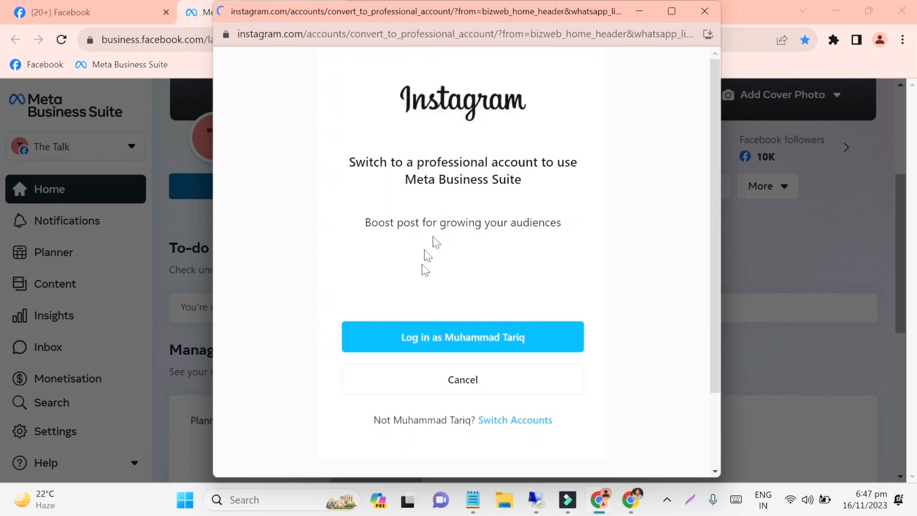
Choose Creator as the Instagram professional account type and continue past its feature overview.
{"action": "scroll", "coordinate": [455, 368], "scroll_direction": "down", "scroll_amount": 1}
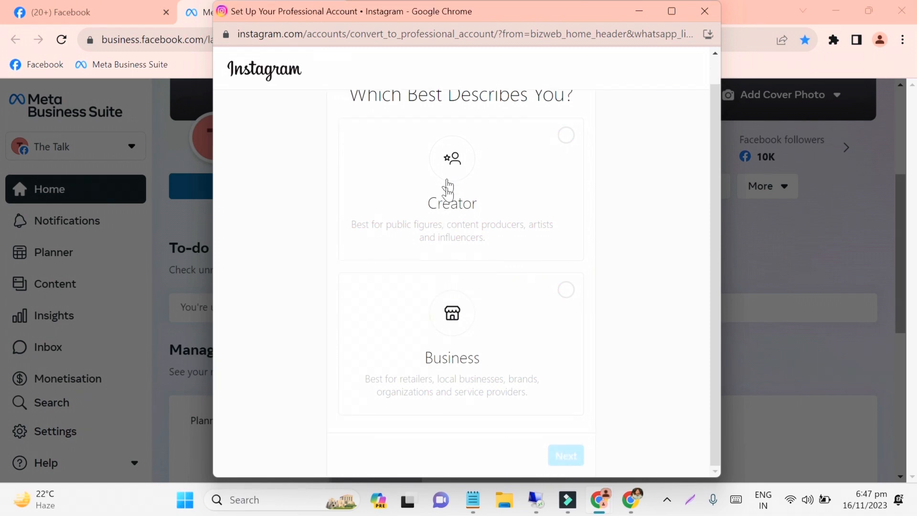
{"action": "scroll", "coordinate": [472, 298], "scroll_direction": "up", "scroll_amount": 1}
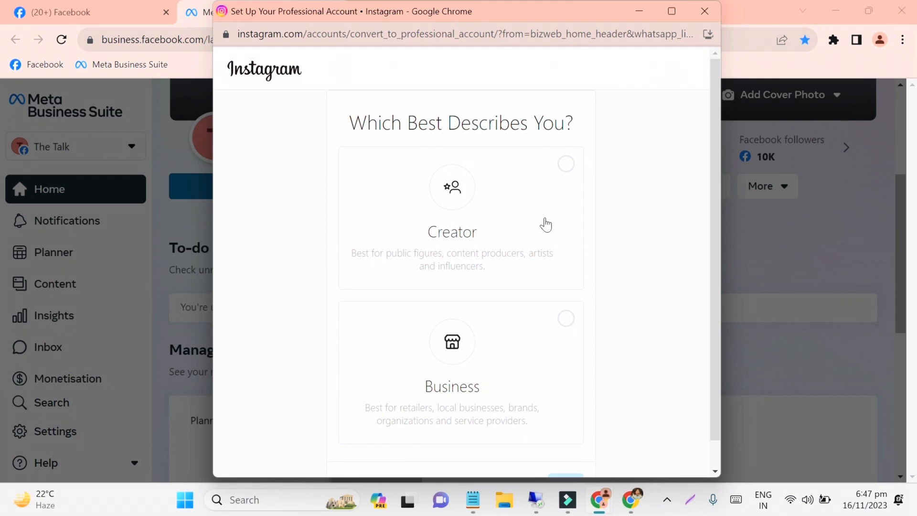
{"action": "left_click", "coordinate": [565, 165]}
{"action": "scroll", "coordinate": [664, 261], "scroll_direction": "down", "scroll_amount": 1}
{"action": "left_click", "coordinate": [562, 456]}
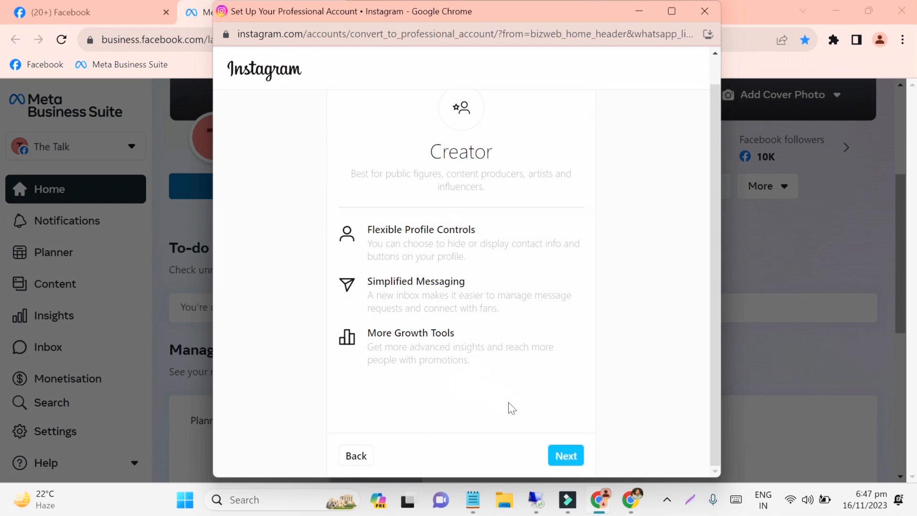
{"action": "left_click", "coordinate": [563, 459]}
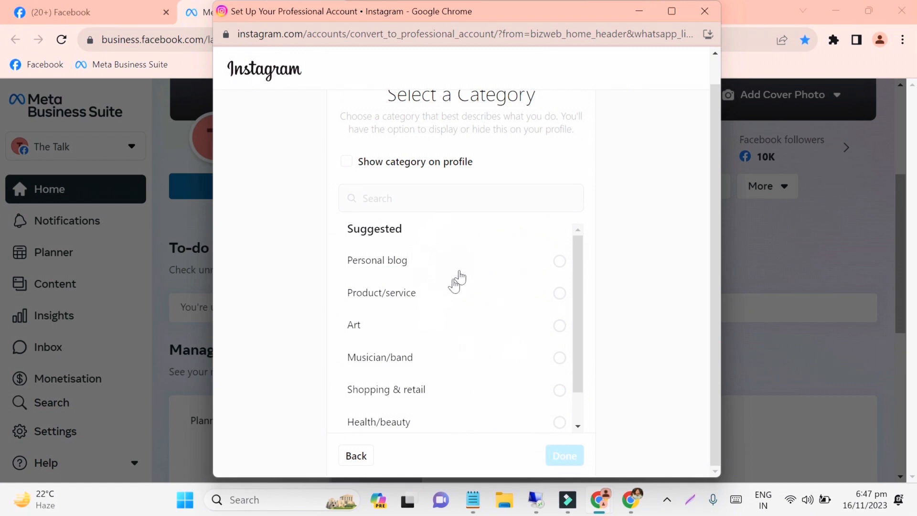
Set the Instagram account's category to Personal blog, leaving the category hidden on the profile.
{"action": "scroll", "coordinate": [385, 334], "scroll_direction": "down", "scroll_amount": 1}
{"action": "scroll", "coordinate": [420, 337], "scroll_direction": "up", "scroll_amount": 1}
{"action": "left_click", "coordinate": [558, 262]}
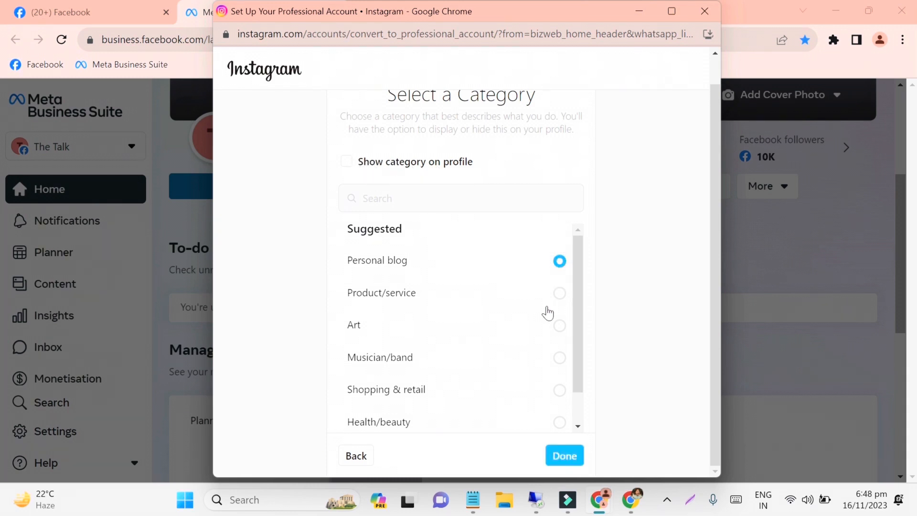
{"action": "left_click", "coordinate": [575, 456]}
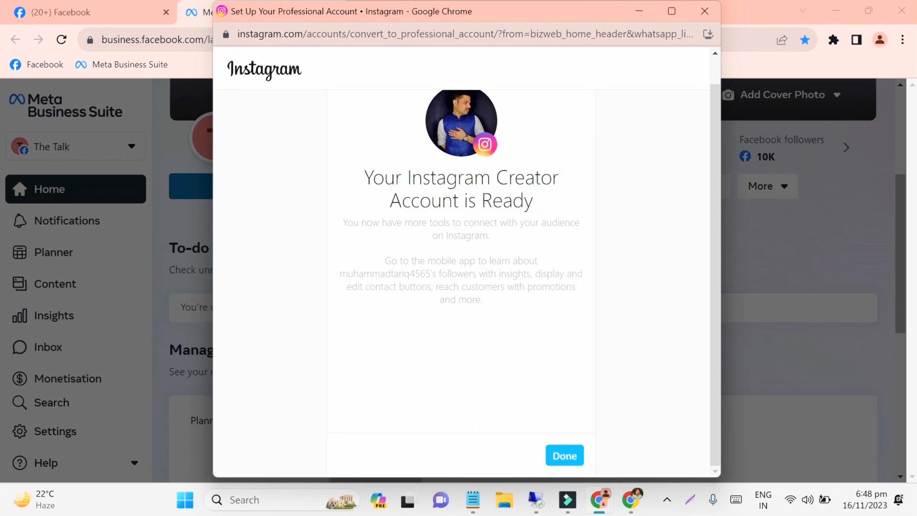
Finish the Instagram Creator account setup and complete its connection to The Talk page.
{"action": "left_click_drag", "start_coordinate": [533, 202], "coordinate": [352, 182]}
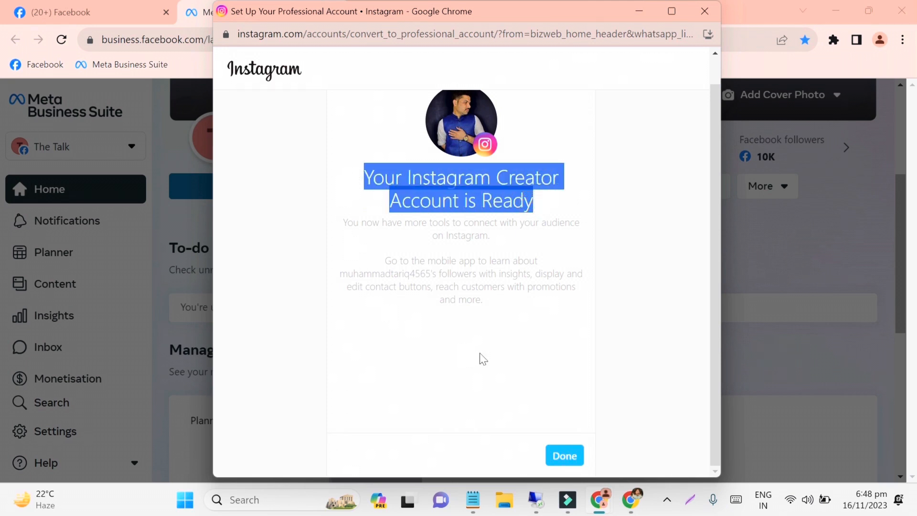
{"action": "left_click", "coordinate": [567, 463]}
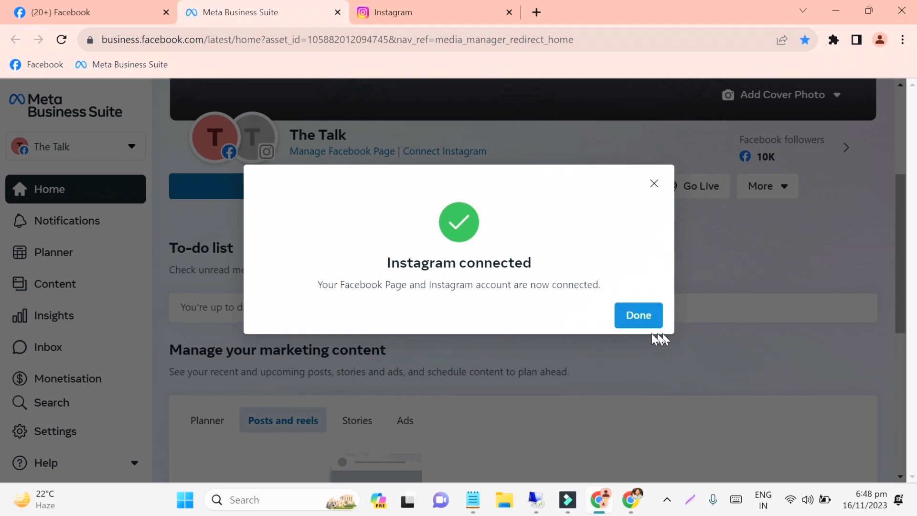
{"action": "left_click", "coordinate": [640, 316]}
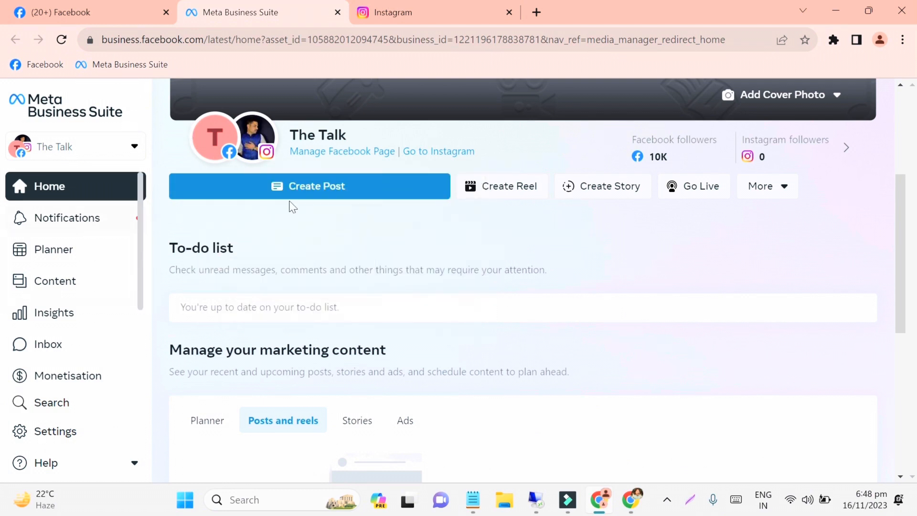
Open the settings of the business portfolio containing The Talk and dismiss the introductory dialogs.
{"action": "left_click", "coordinate": [129, 152]}
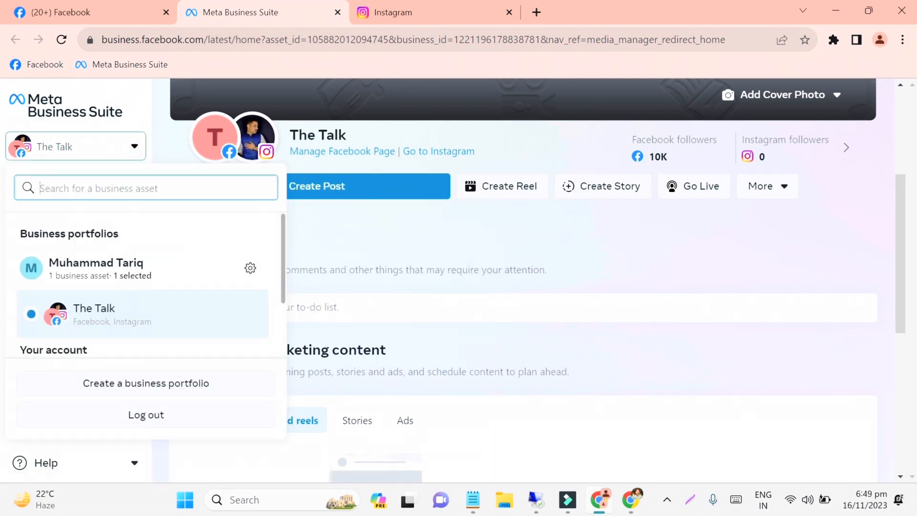
{"action": "left_click_drag", "start_coordinate": [14, 233], "coordinate": [130, 239]}
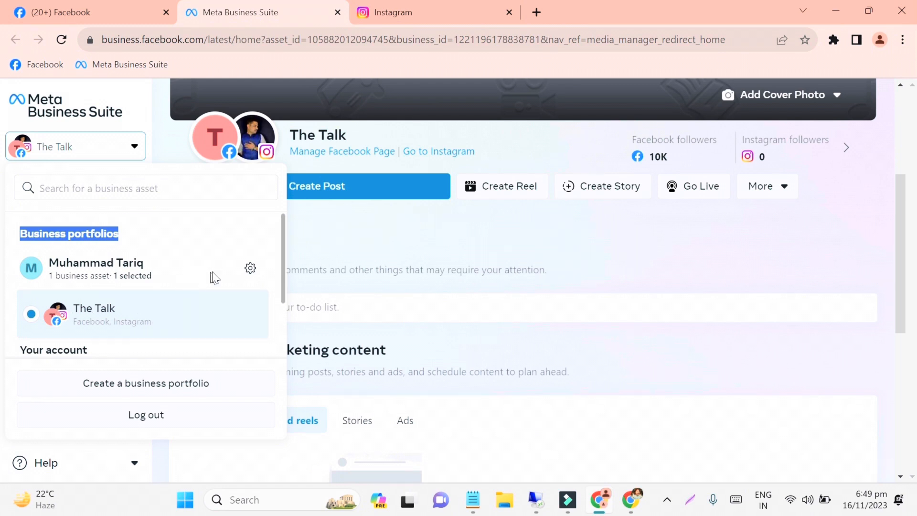
{"action": "left_click", "coordinate": [251, 269]}
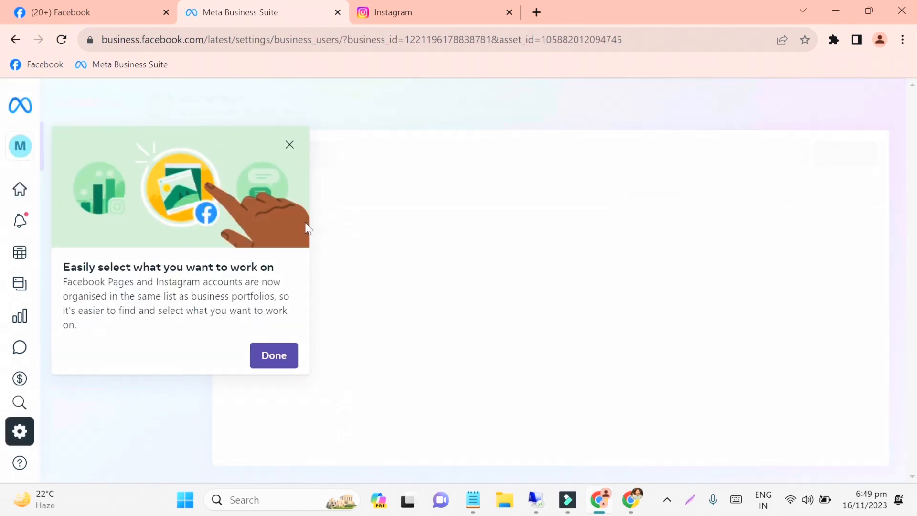
{"action": "left_click", "coordinate": [270, 355]}
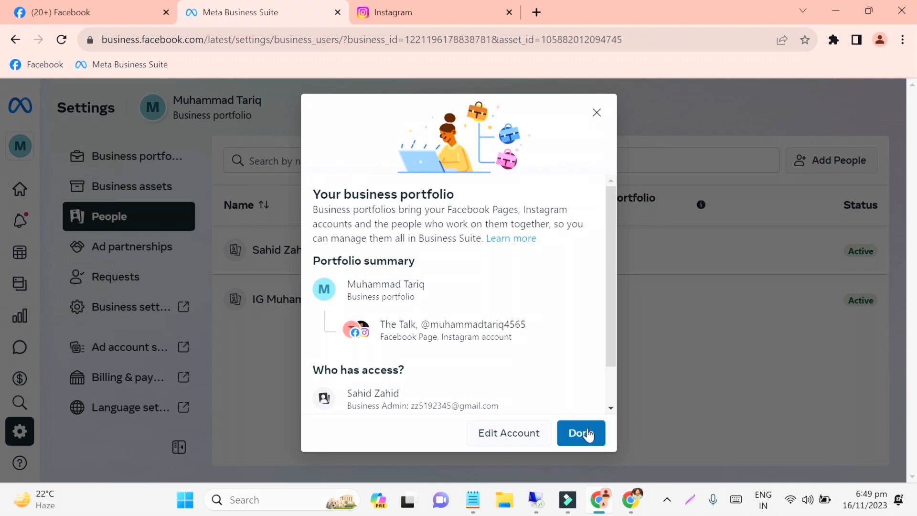
{"action": "left_click", "coordinate": [581, 433]}
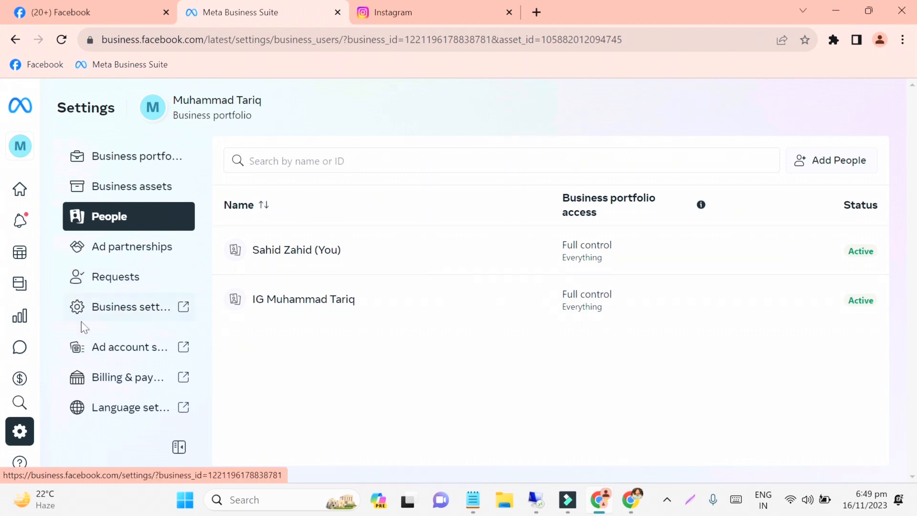
Look at the full Business settings and its form for inviting people by email, without inviting anyone.
{"action": "left_click", "coordinate": [104, 311]}
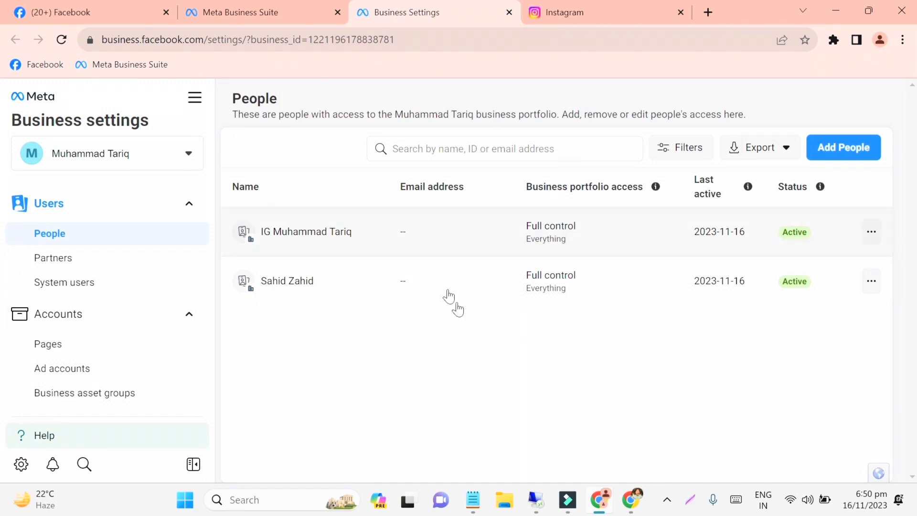
{"action": "left_click", "coordinate": [841, 151]}
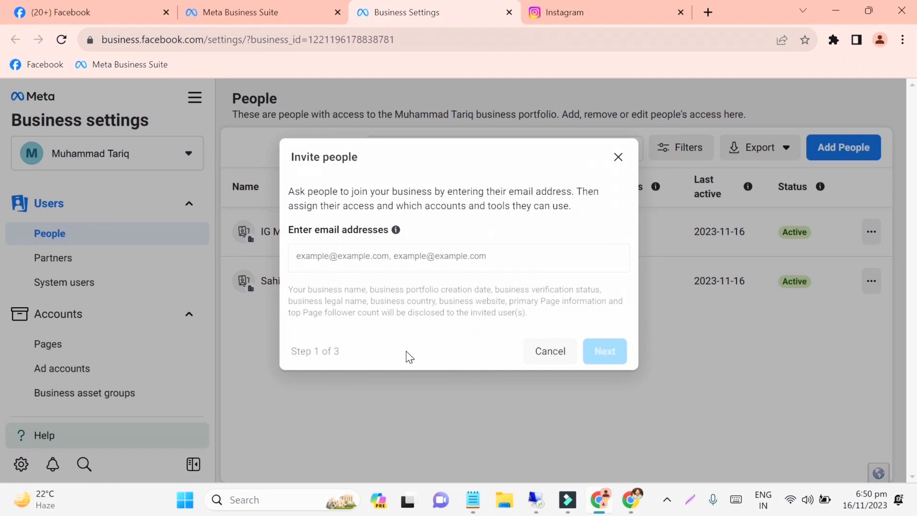
{"action": "left_click", "coordinate": [618, 157]}
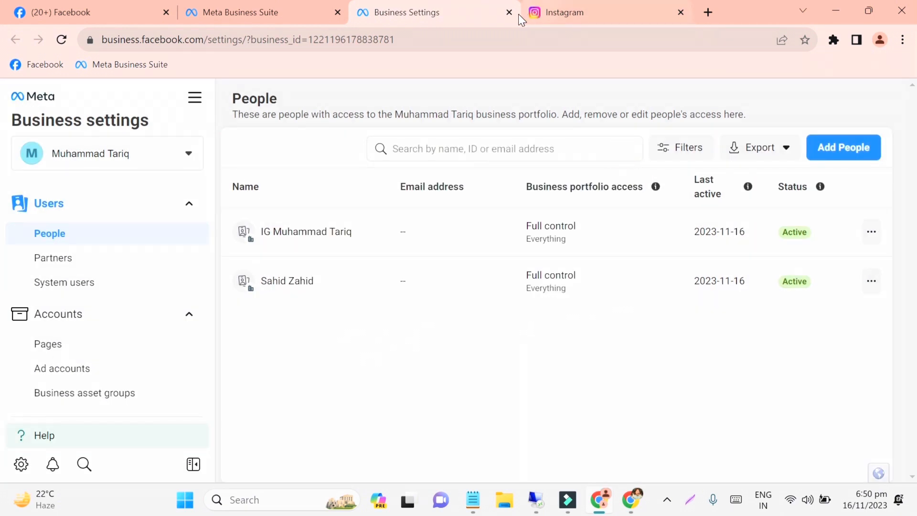
{"action": "left_click", "coordinate": [509, 12]}
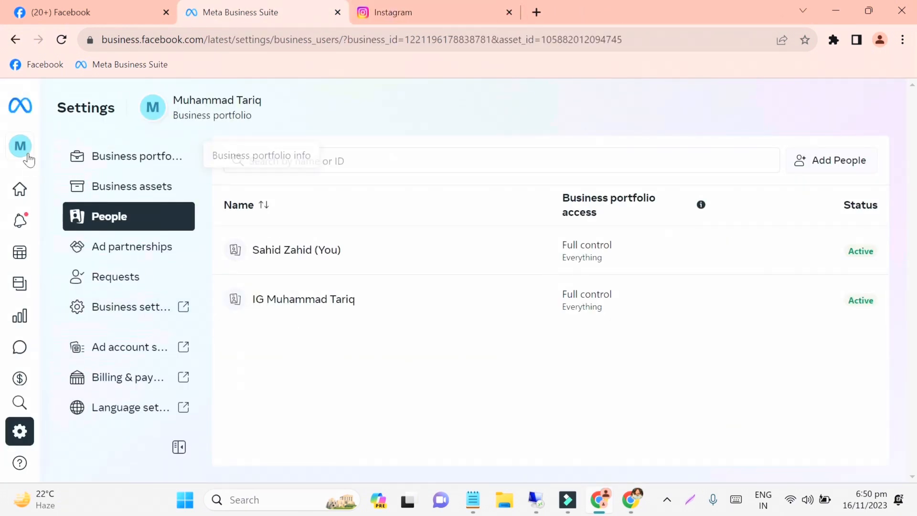
Return to the Business Suite home page and reopen the business portfolio's settings.
{"action": "left_click", "coordinate": [53, 186]}
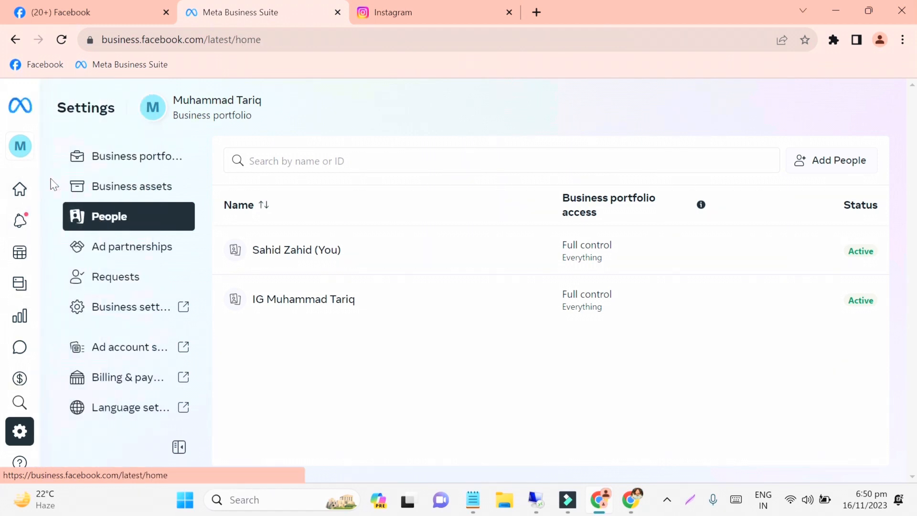
{"action": "left_click", "coordinate": [249, 226]}
{"action": "left_click", "coordinate": [112, 148]}
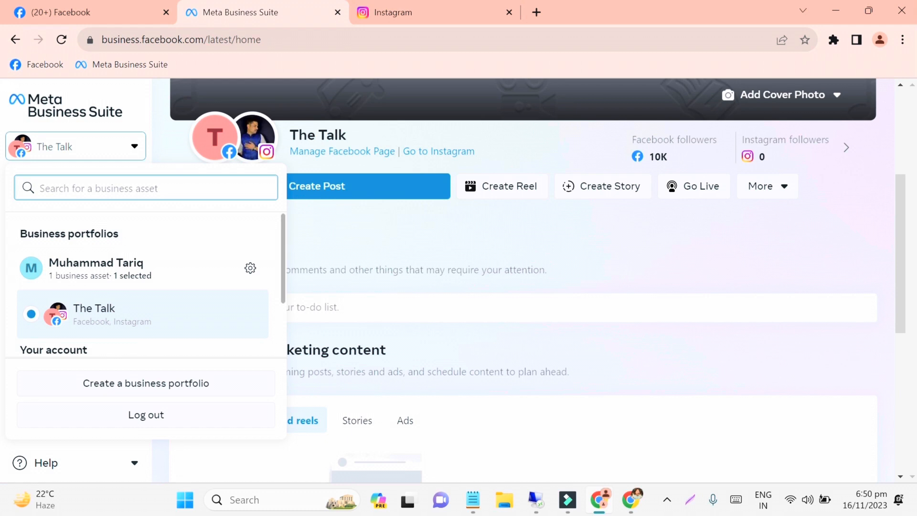
{"action": "left_click", "coordinate": [27, 269]}
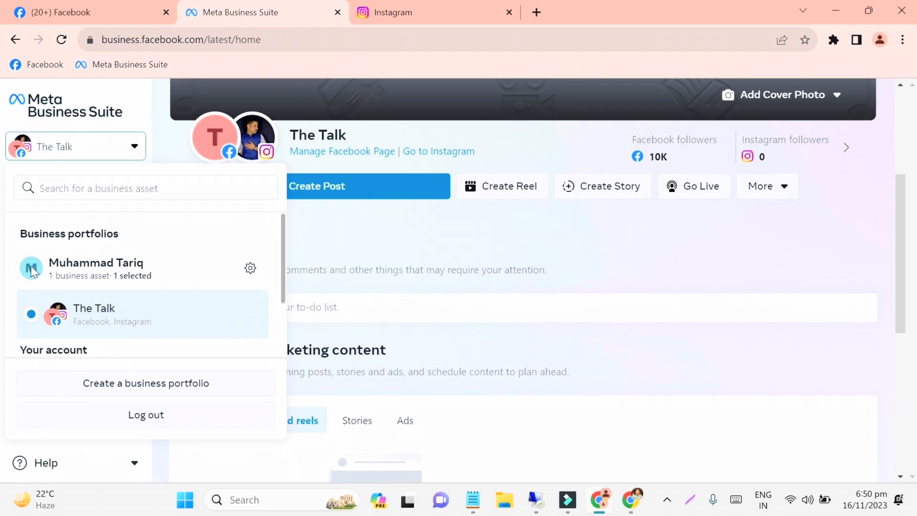
{"action": "left_click", "coordinate": [250, 266]}
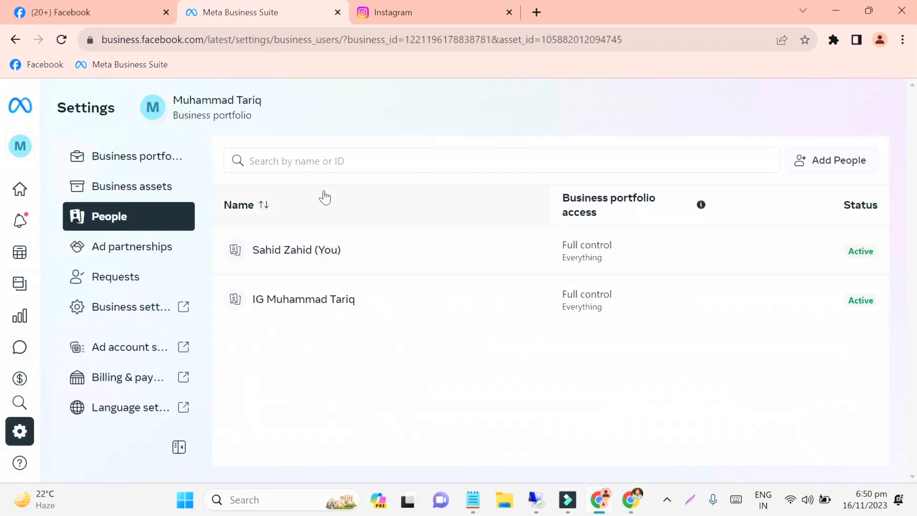
Review the help on portfolio access levels and the management options for the second person listed in full Business settings.
{"action": "left_click", "coordinate": [133, 216]}
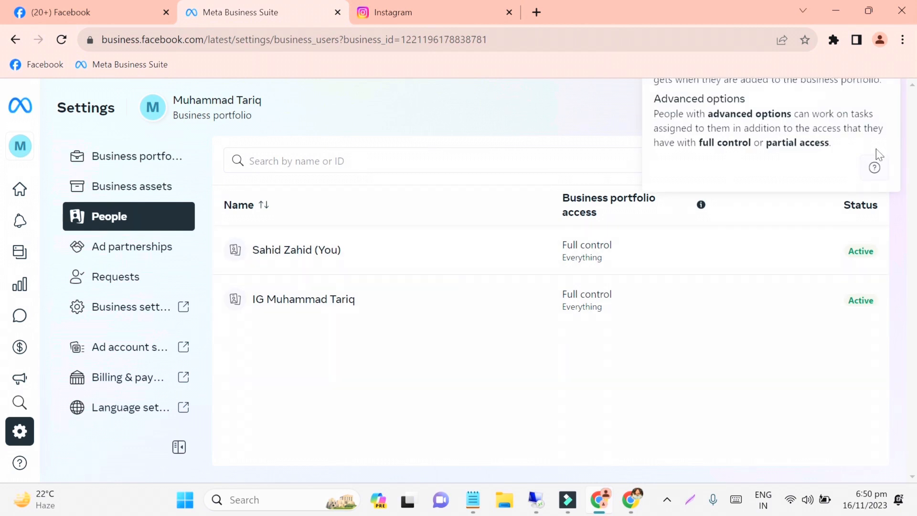
{"action": "left_click", "coordinate": [713, 388]}
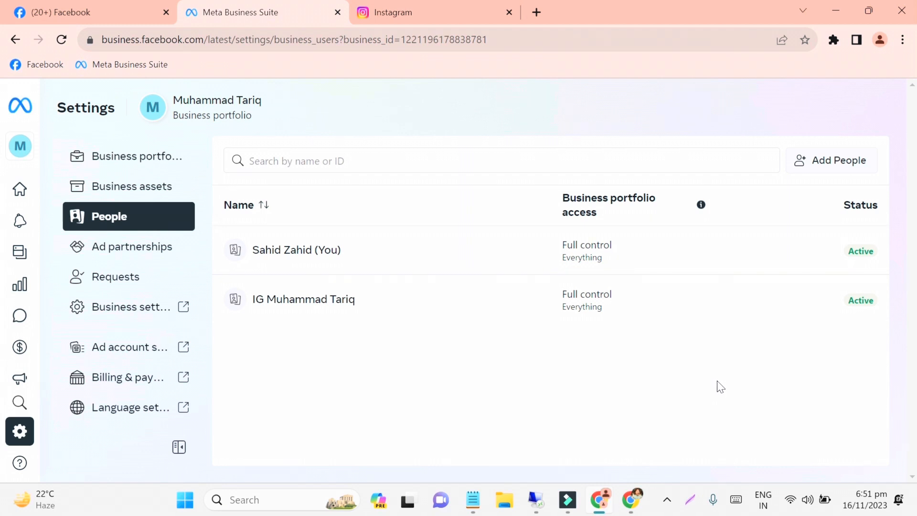
{"action": "left_click", "coordinate": [182, 309]}
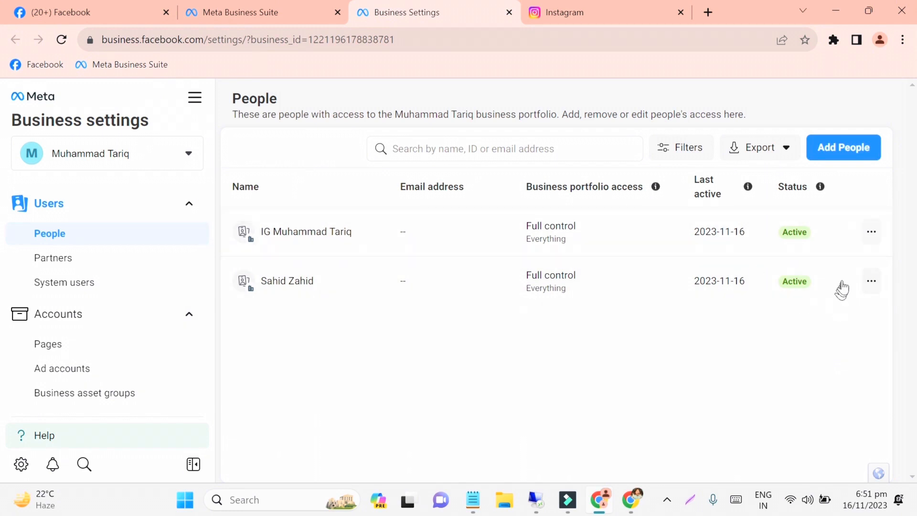
{"action": "left_click", "coordinate": [870, 285]}
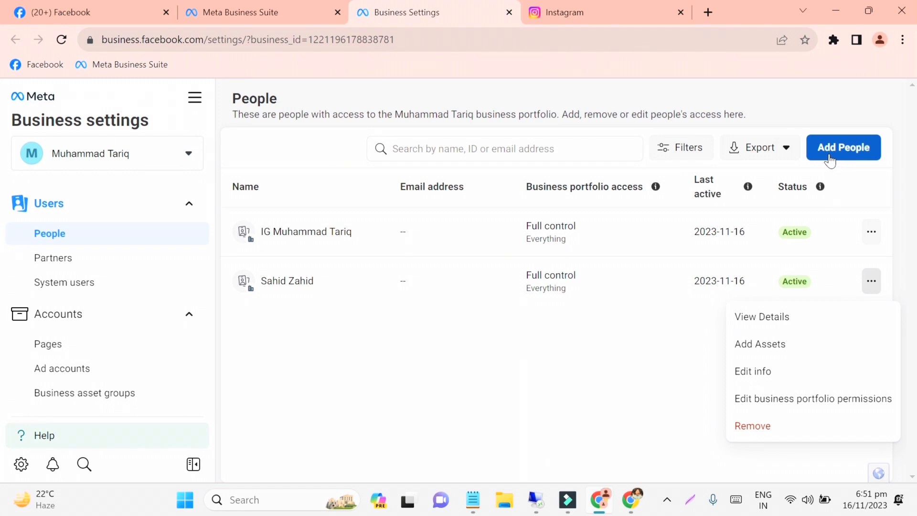
Examine The Talk's ownership details and people access among the business portfolio's Pages.
{"action": "left_click", "coordinate": [47, 354]}
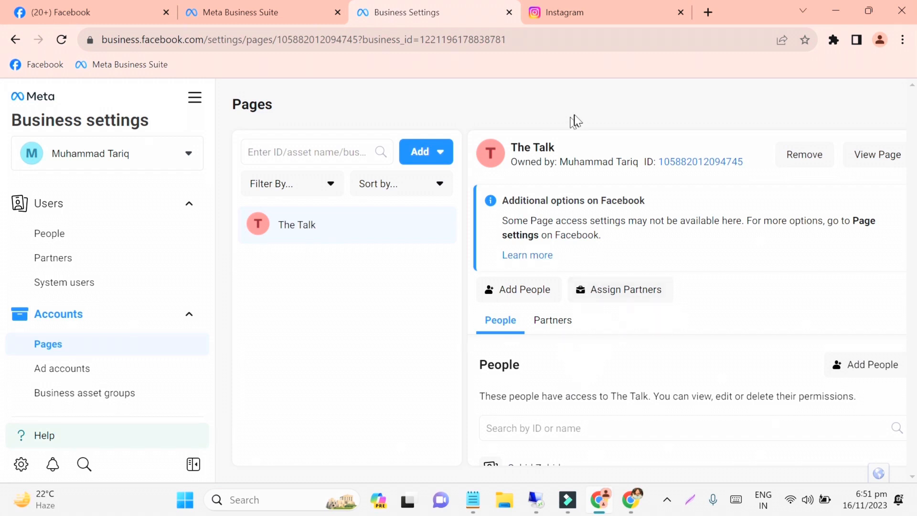
{"action": "left_click_drag", "start_coordinate": [568, 162], "coordinate": [533, 147]}
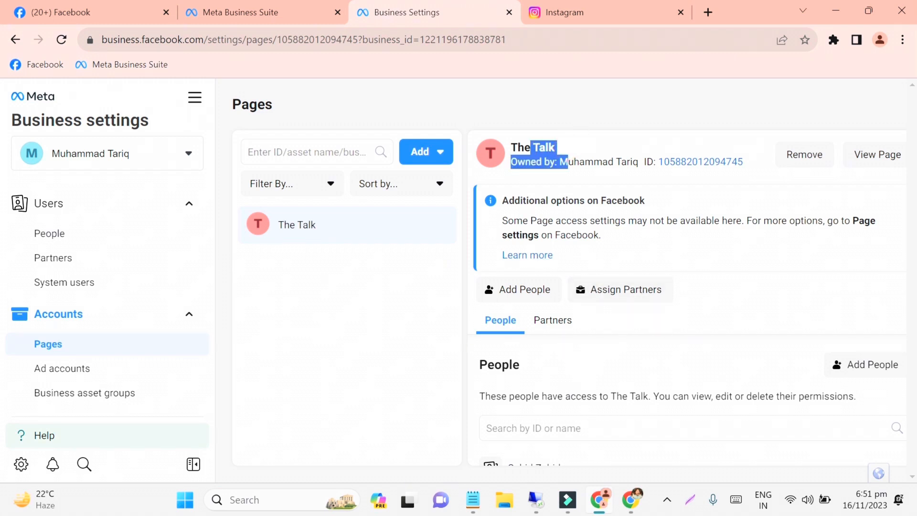
{"action": "left_click", "coordinate": [613, 183]}
{"action": "left_click_drag", "start_coordinate": [509, 164], "coordinate": [659, 168]}
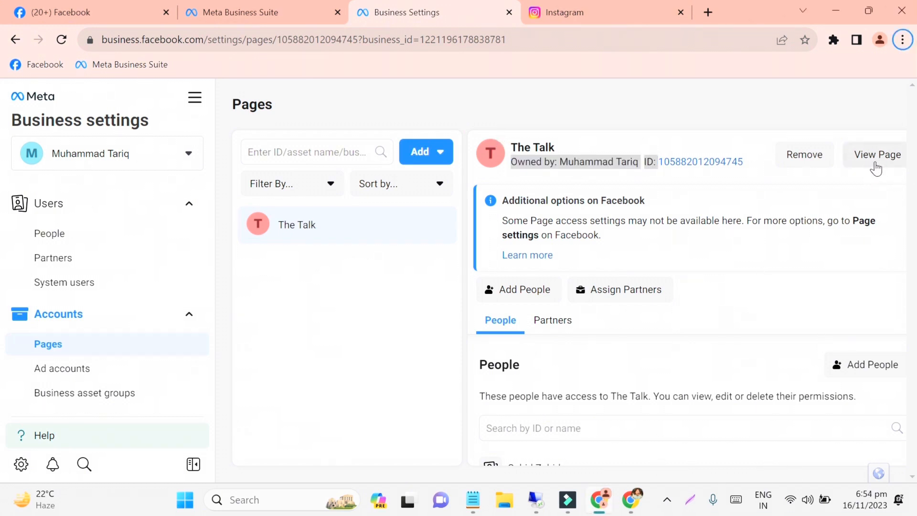
{"action": "scroll", "coordinate": [664, 351], "scroll_direction": "down", "scroll_amount": 1}
{"action": "scroll", "coordinate": [649, 376], "scroll_direction": "up", "scroll_amount": 1}
{"action": "scroll", "coordinate": [648, 377], "scroll_direction": "down", "scroll_amount": 1}
{"action": "scroll", "coordinate": [649, 377], "scroll_direction": "up", "scroll_amount": 1}
{"action": "left_click_drag", "start_coordinate": [478, 402], "coordinate": [858, 404]}
{"action": "left_click", "coordinate": [859, 404]}
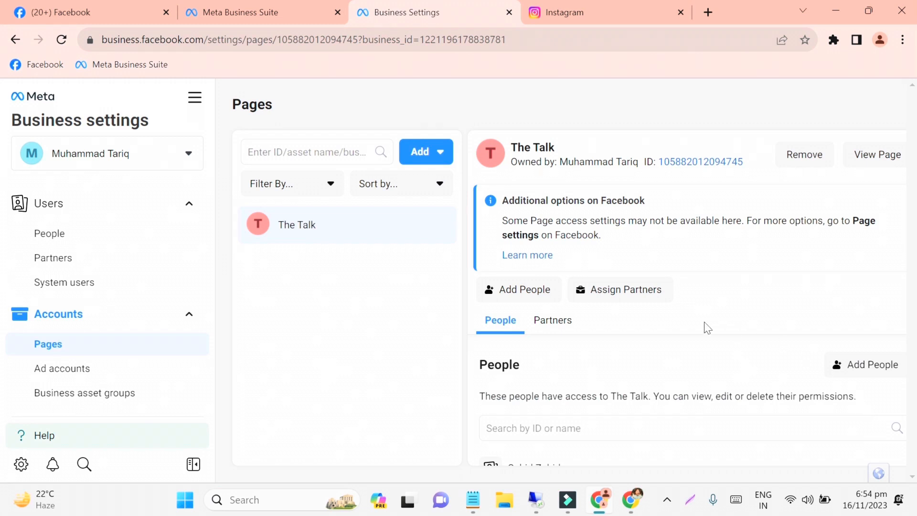
Review the partner assignment methods and the people access permissions available for The Talk, without assigning anyone.
{"action": "left_click", "coordinate": [628, 291]}
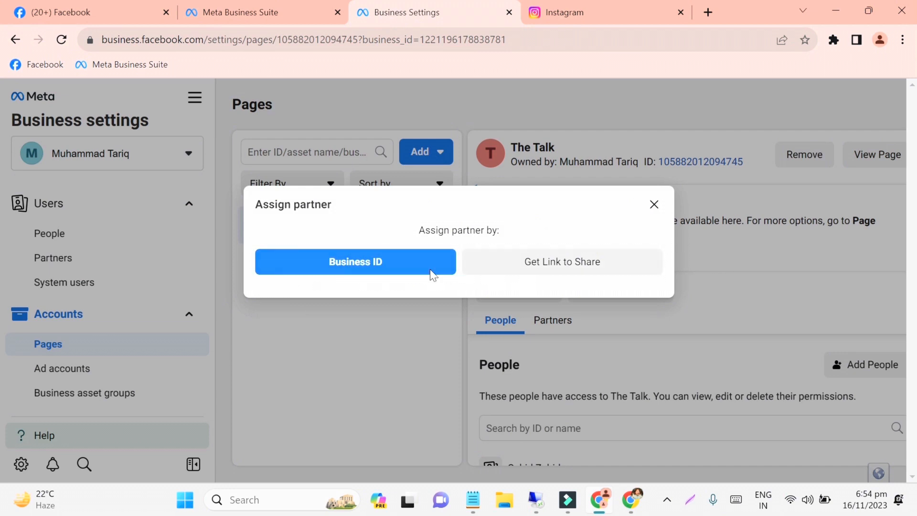
{"action": "left_click", "coordinate": [654, 205]}
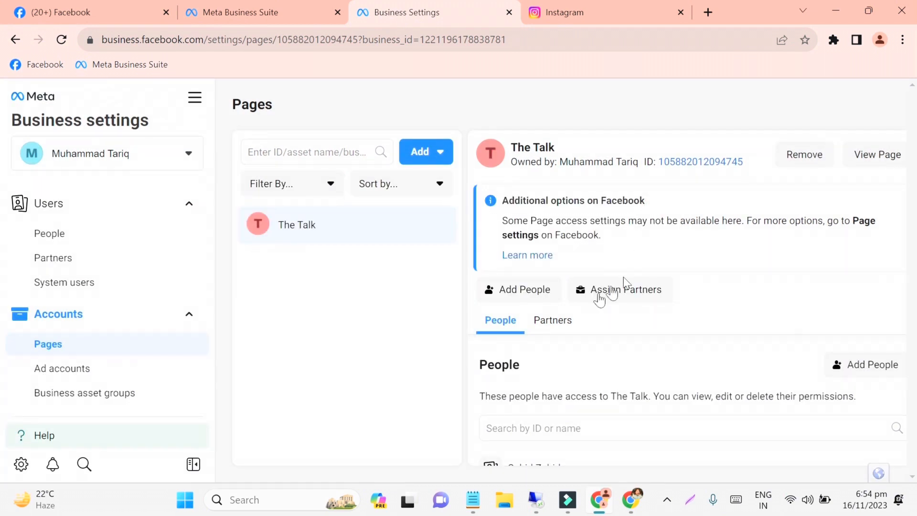
{"action": "left_click", "coordinate": [526, 292]}
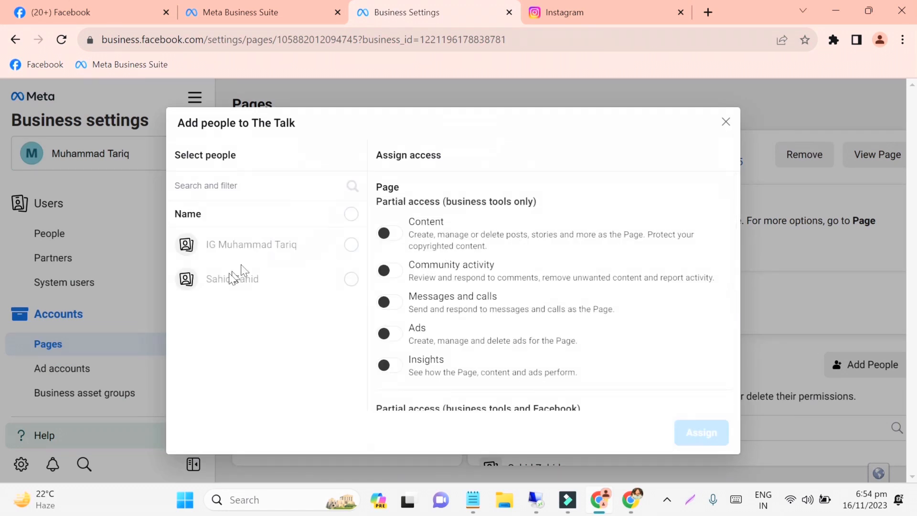
{"action": "scroll", "coordinate": [471, 346], "scroll_direction": "down", "scroll_amount": 3}
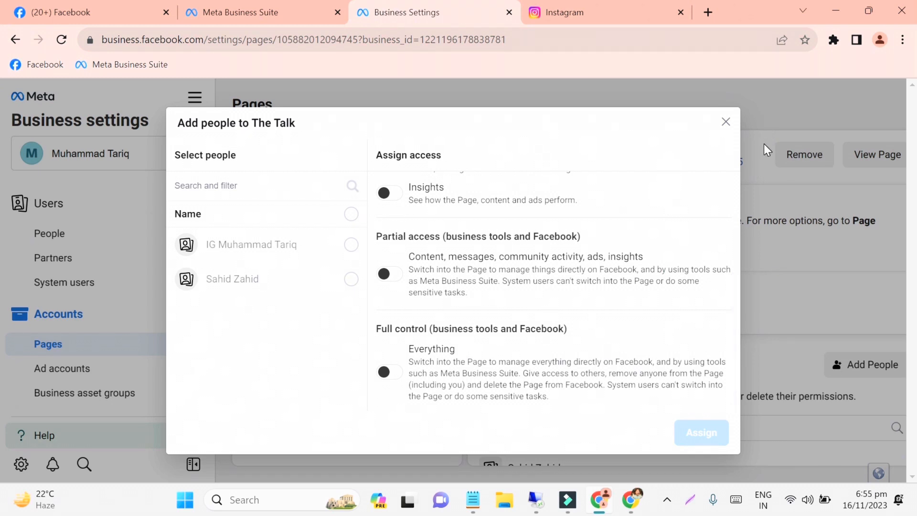
{"action": "left_click", "coordinate": [726, 123]}
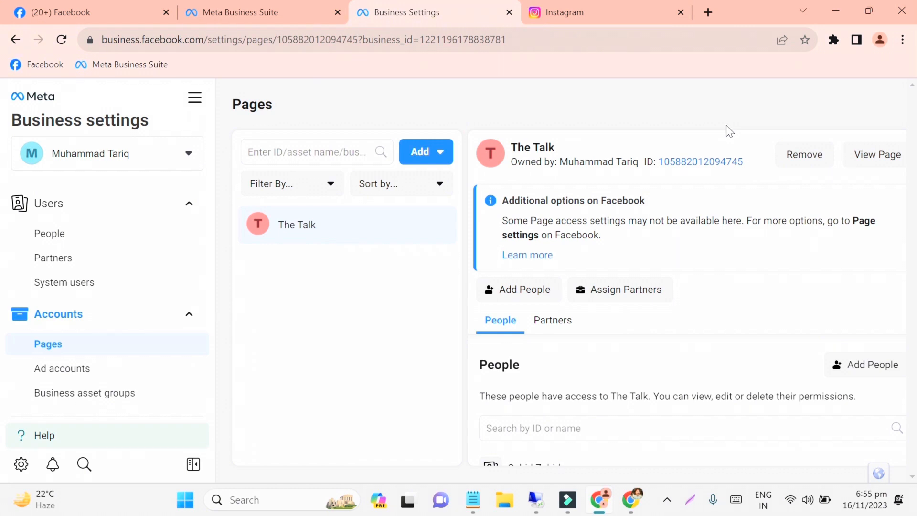
Review the filtering and sorting options for the business portfolio's Pages, leaving the list unfiltered.
{"action": "left_click", "coordinate": [297, 226]}
{"action": "left_click", "coordinate": [331, 185]}
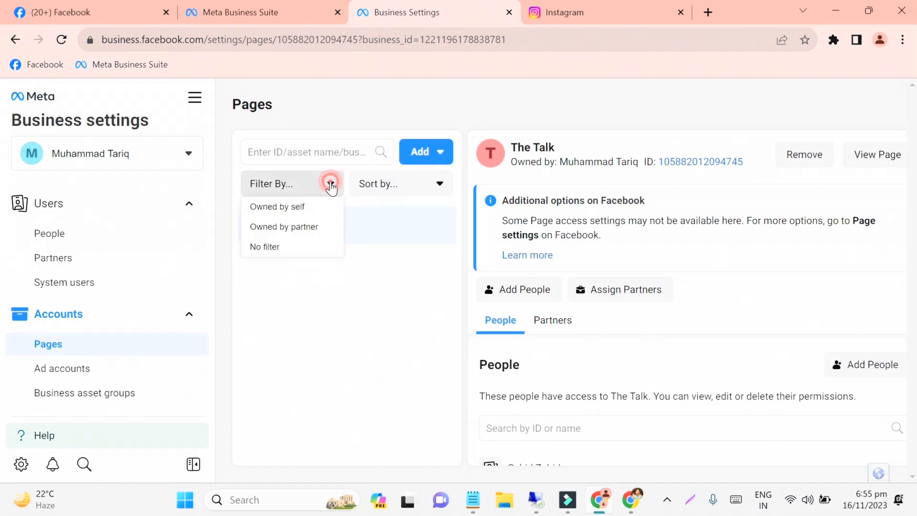
{"action": "left_click", "coordinate": [330, 184]}
{"action": "left_click", "coordinate": [366, 185]}
{"action": "left_click", "coordinate": [365, 185]}
{"action": "left_click", "coordinate": [47, 234]}
{"action": "left_click", "coordinate": [48, 343]}
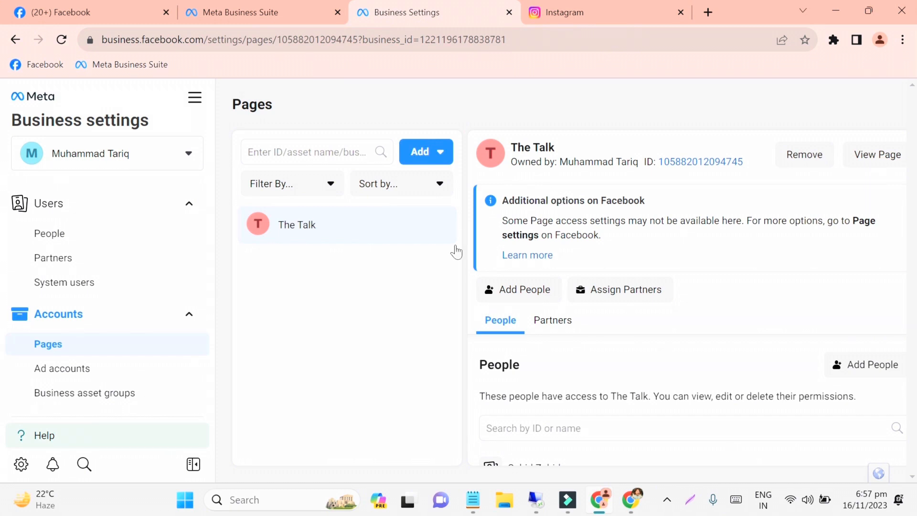
Open the Pages among the business assets in Meta Business Suite and start claiming an existing Facebook Page.
{"action": "left_click", "coordinate": [225, 12]}
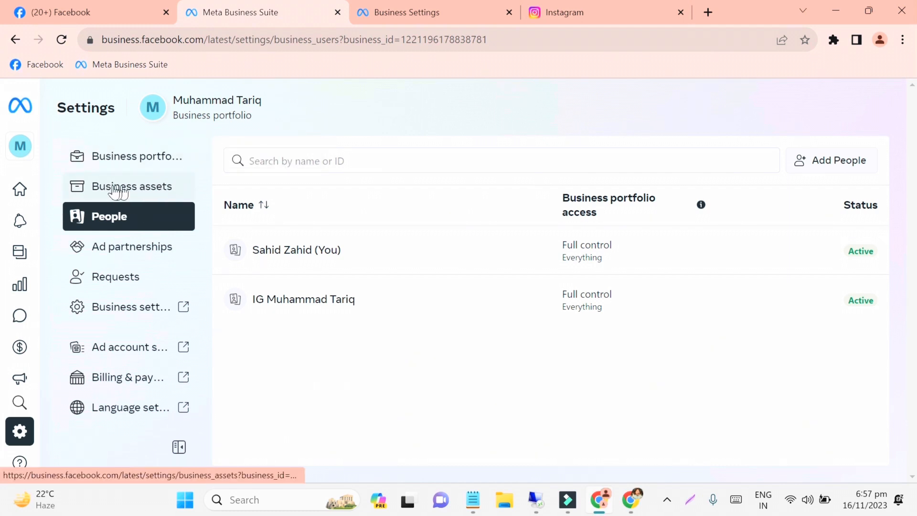
{"action": "left_click", "coordinate": [129, 190]}
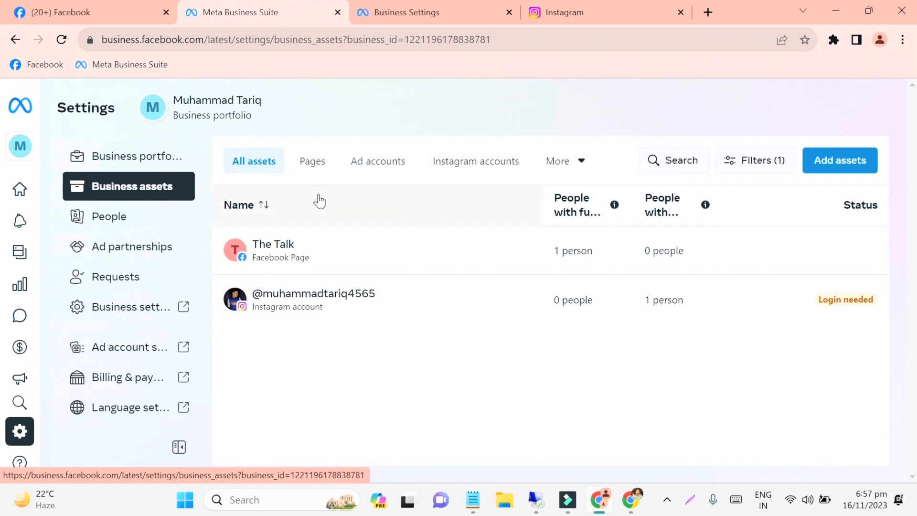
{"action": "left_click", "coordinate": [317, 161]}
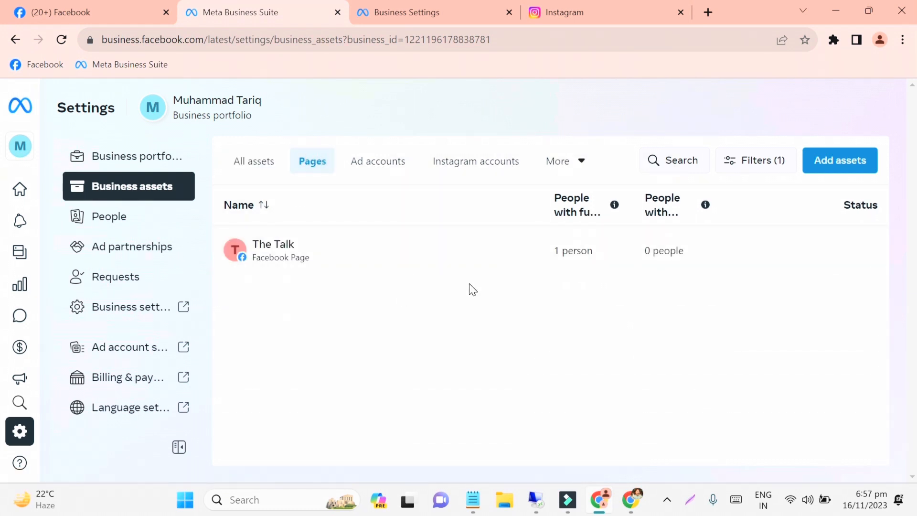
{"action": "left_click", "coordinate": [848, 166]}
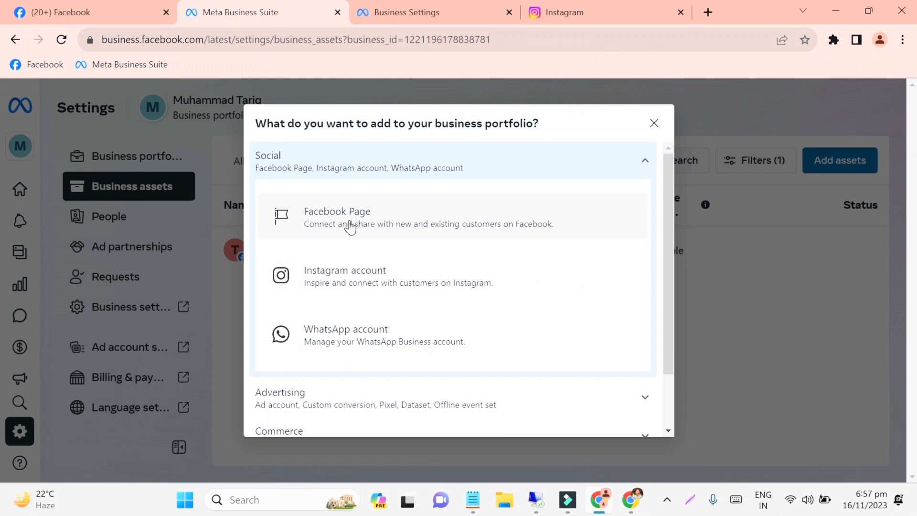
{"action": "scroll", "coordinate": [356, 237], "scroll_direction": "down", "scroll_amount": 2}
{"action": "scroll", "coordinate": [357, 243], "scroll_direction": "up", "scroll_amount": 2}
{"action": "left_click", "coordinate": [356, 236]}
{"action": "left_click", "coordinate": [361, 277]}
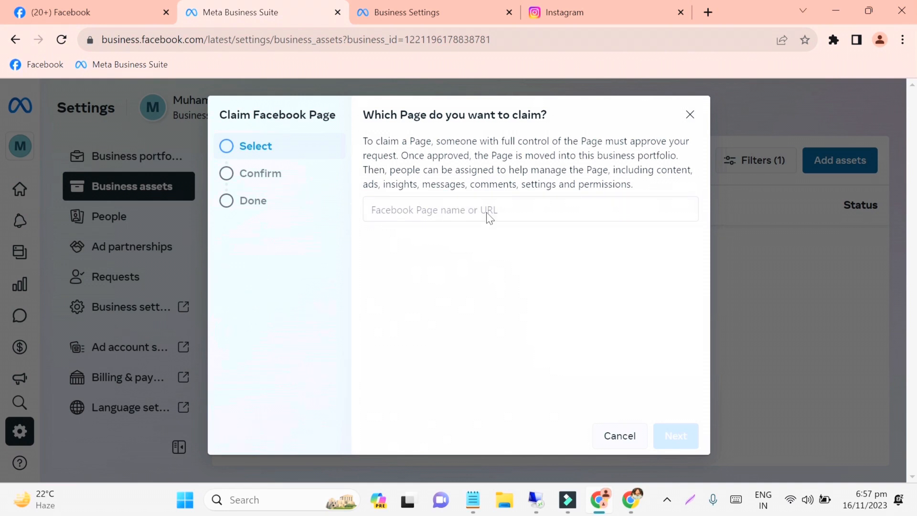
Switch to the Good and Bad Page on Facebook and copy its profile URL.
{"action": "left_click", "coordinate": [113, 4]}
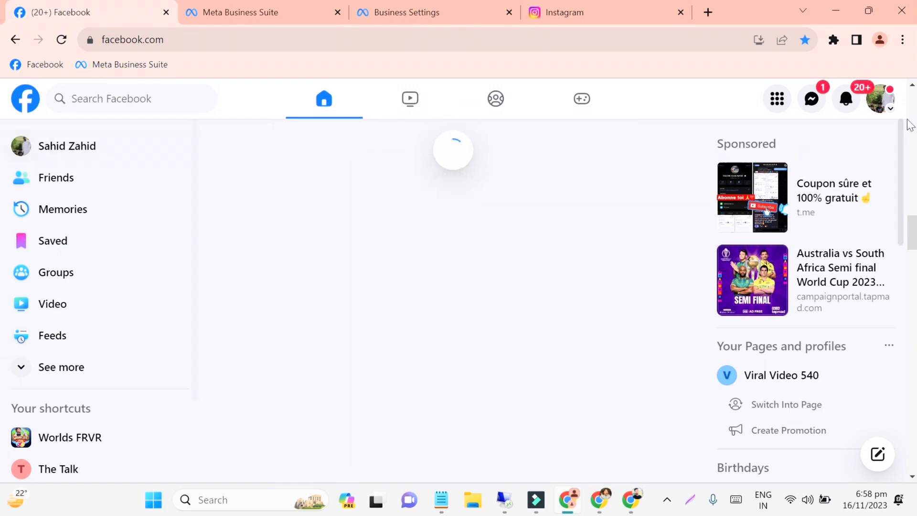
{"action": "left_click", "coordinate": [863, 109]}
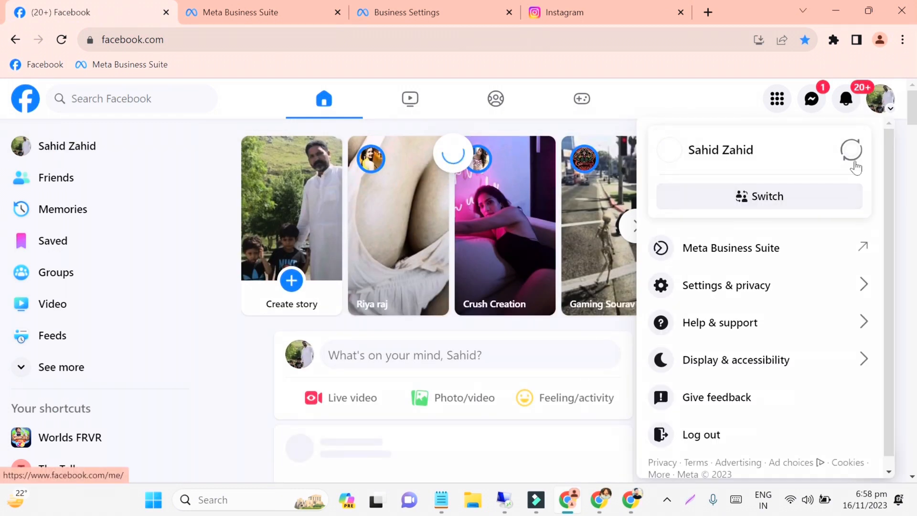
{"action": "left_click", "coordinate": [830, 194]}
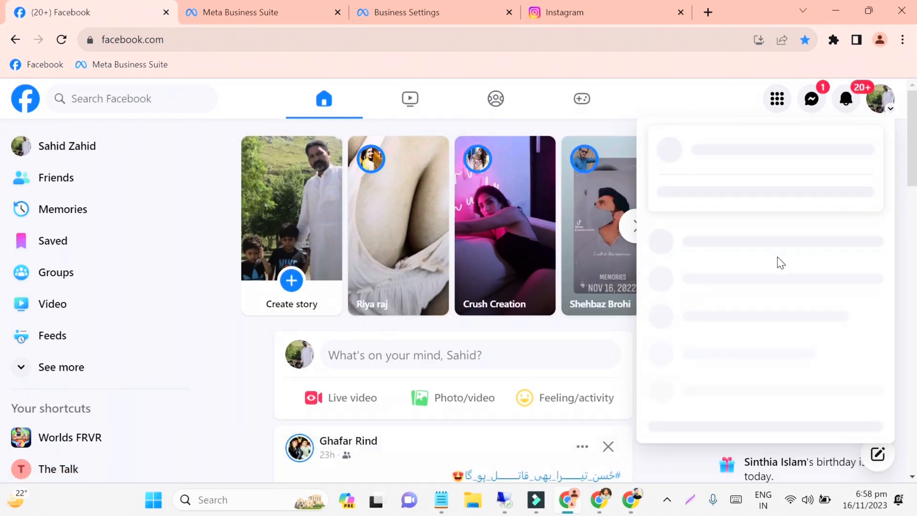
{"action": "left_click", "coordinate": [716, 260]}
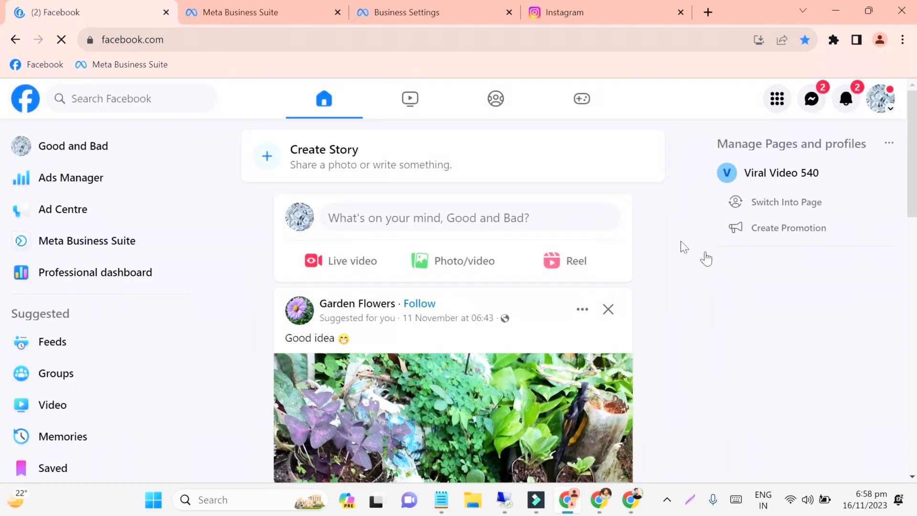
{"action": "left_click", "coordinate": [96, 154]}
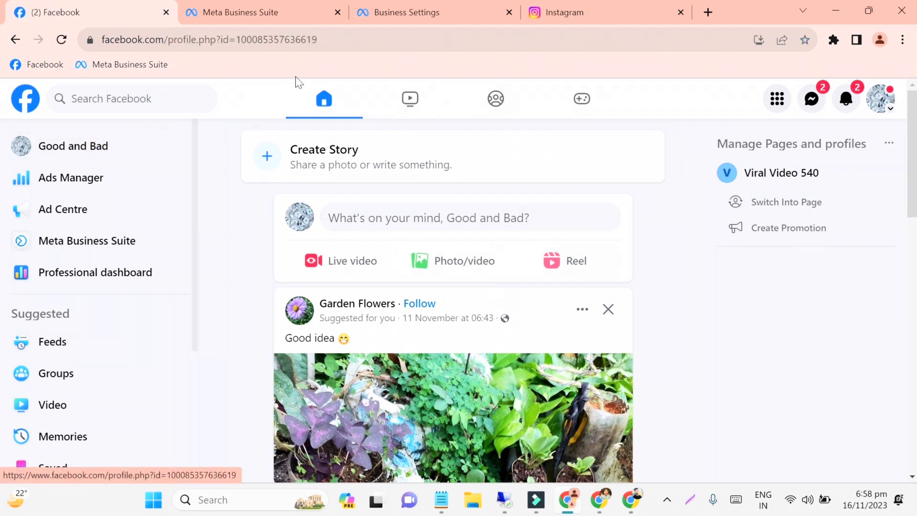
{"action": "double_click", "coordinate": [321, 39]}
{"action": "triple_click", "coordinate": [321, 41]}
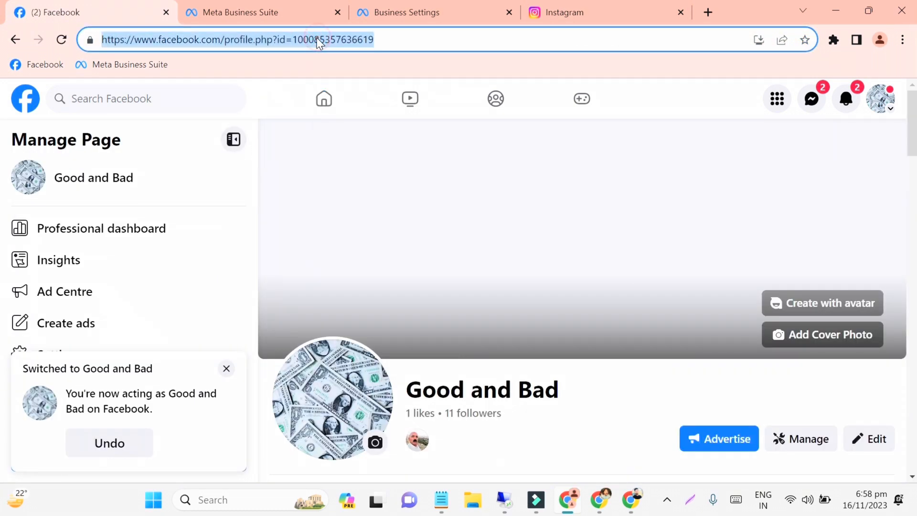
{"action": "right_click", "coordinate": [319, 40]}
{"action": "left_click", "coordinate": [358, 130]}
Paste the copied URL into the Page claim in Meta Business Suite and select Good and Bad as the Page.
{"action": "left_click", "coordinate": [233, 12]}
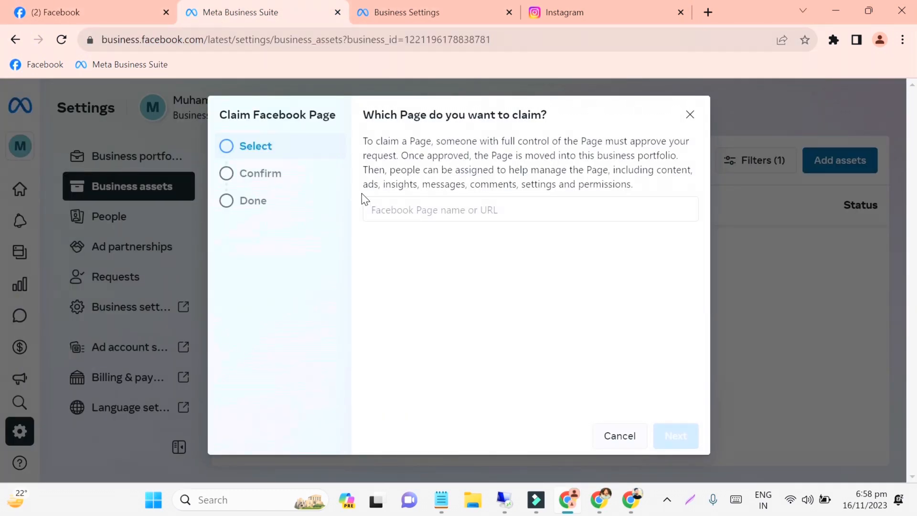
{"action": "right_click", "coordinate": [391, 208]}
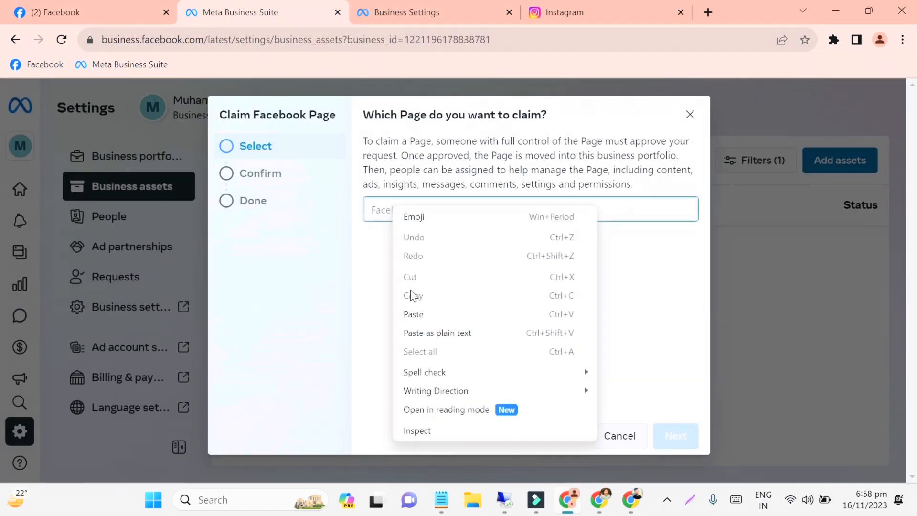
{"action": "left_click", "coordinate": [412, 313]}
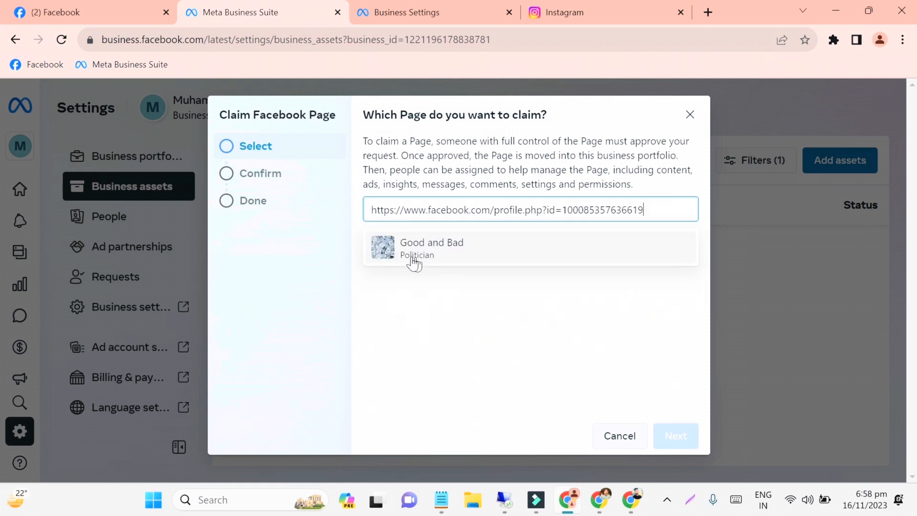
{"action": "left_click", "coordinate": [432, 255]}
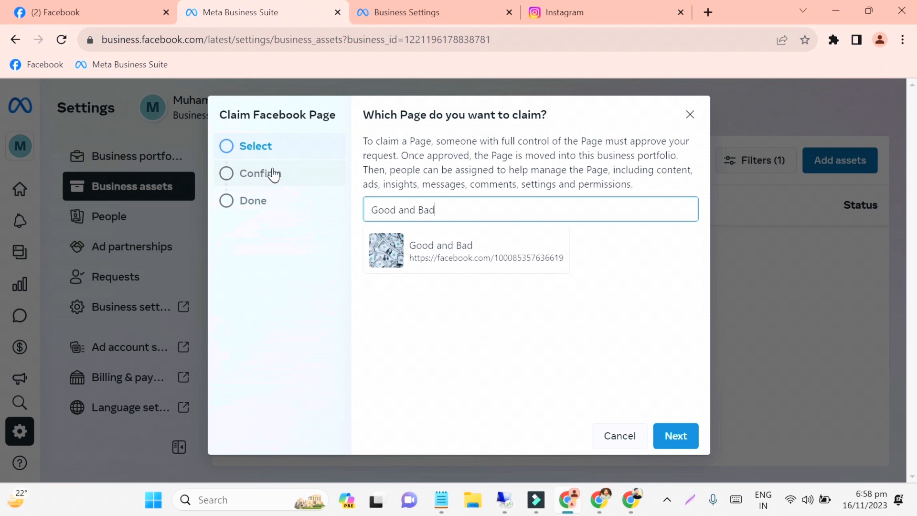
{"action": "left_click", "coordinate": [229, 147]}
{"action": "left_click", "coordinate": [415, 241]}
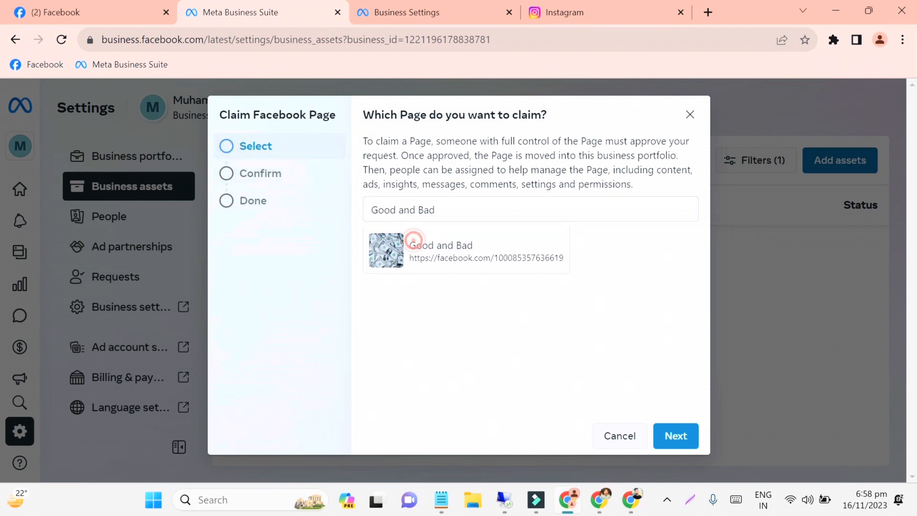
{"action": "left_click", "coordinate": [425, 256]}
{"action": "left_click", "coordinate": [381, 250]}
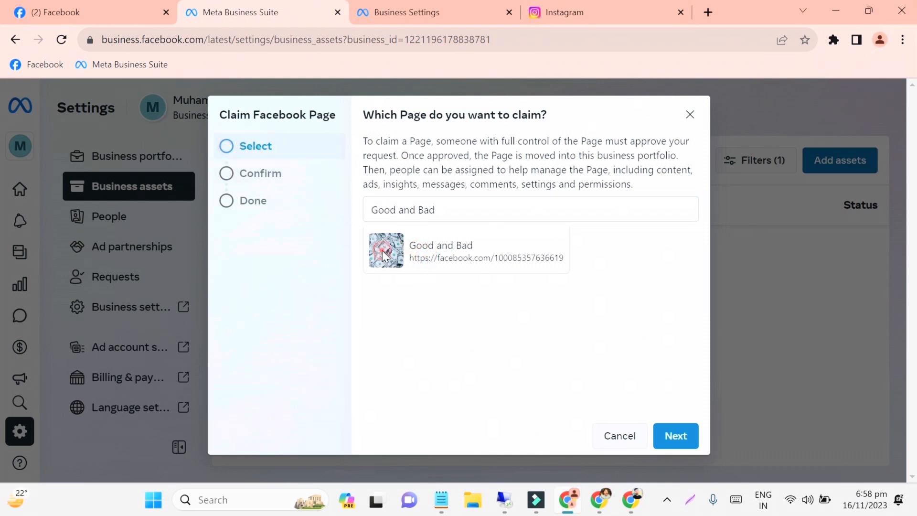
{"action": "left_click", "coordinate": [227, 175]}
Accept the terms and policies, and finish claiming the Good and Bad Page for the business portfolio.
{"action": "left_click", "coordinate": [675, 434]}
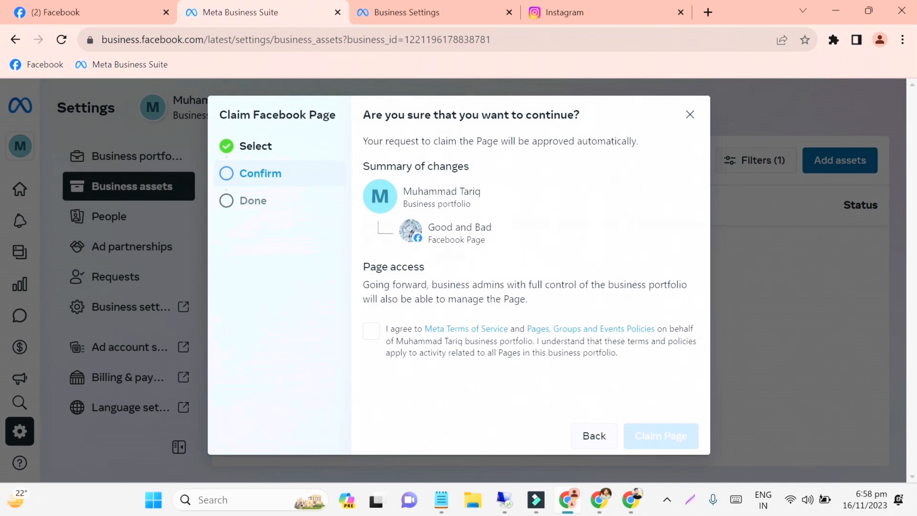
{"action": "left_click", "coordinate": [371, 337]}
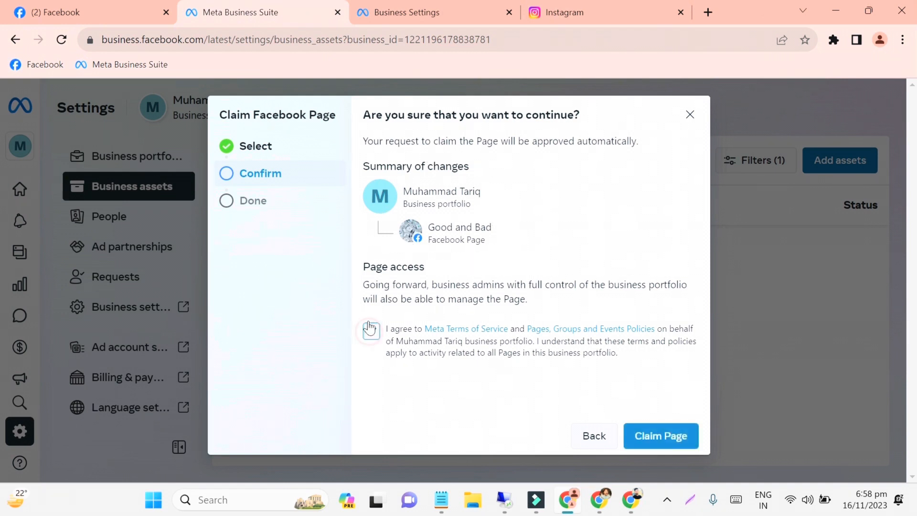
{"action": "left_click", "coordinate": [648, 442]}
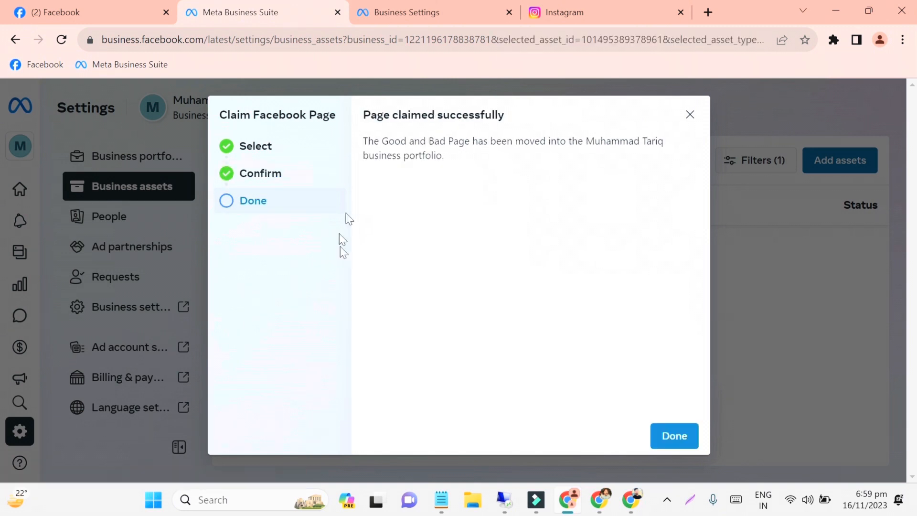
{"action": "left_click", "coordinate": [673, 435]}
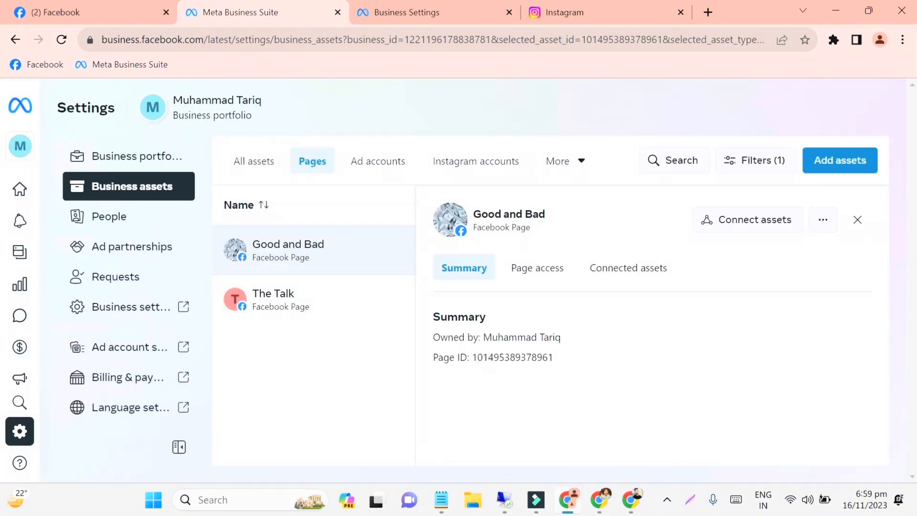
Check the Good and Bad Page's owner and Page ID, and remove the Page from the business portfolio.
{"action": "left_click_drag", "start_coordinate": [566, 337], "coordinate": [479, 337]}
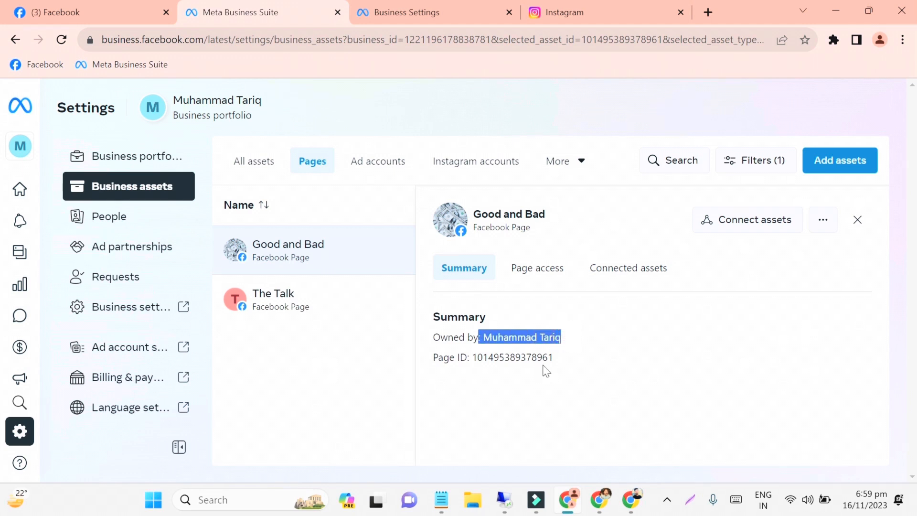
{"action": "left_click_drag", "start_coordinate": [555, 357], "coordinate": [432, 358]}
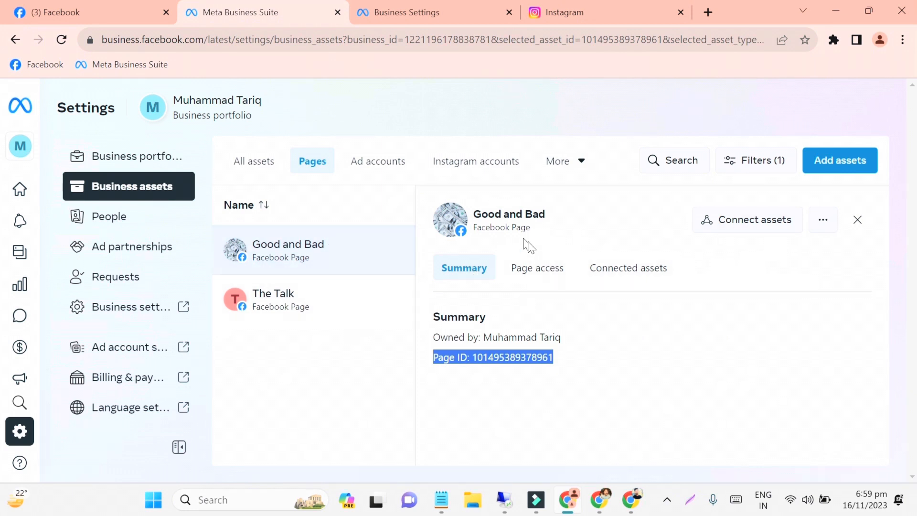
{"action": "left_click", "coordinate": [820, 223]}
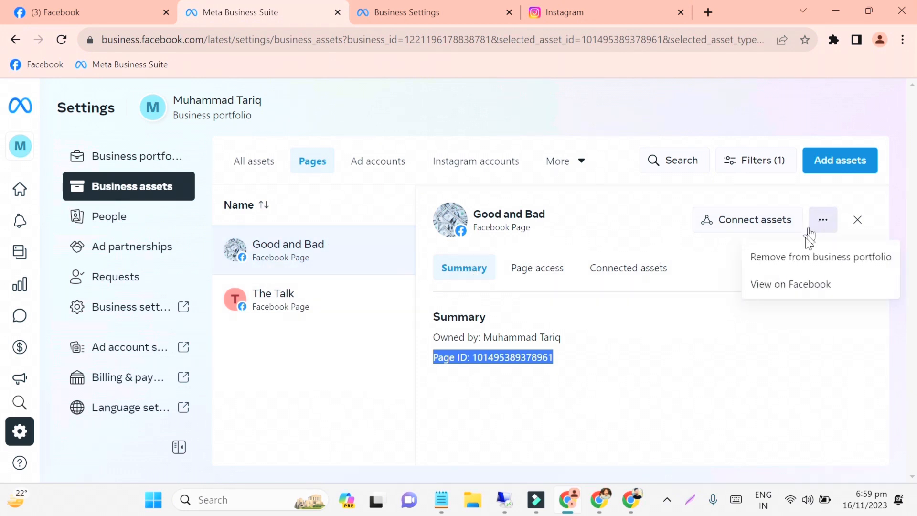
{"action": "left_click", "coordinate": [787, 258]}
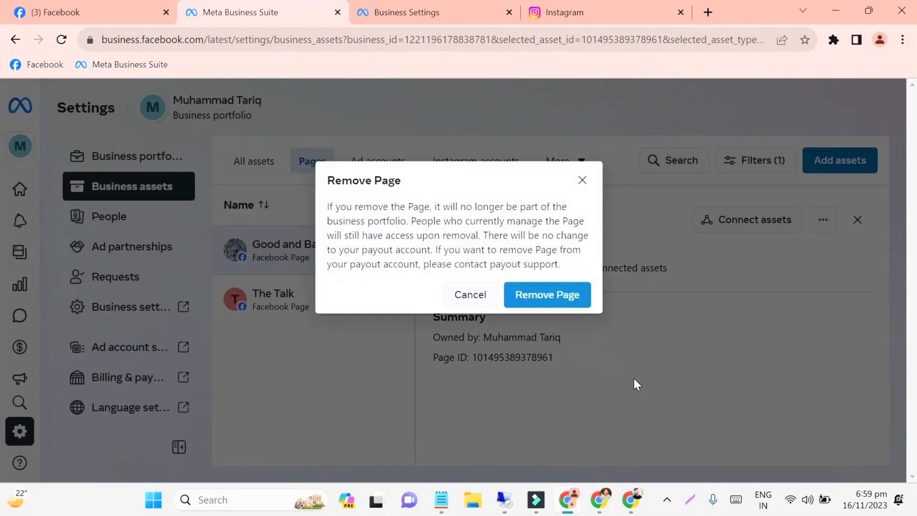
{"action": "left_click", "coordinate": [528, 295]}
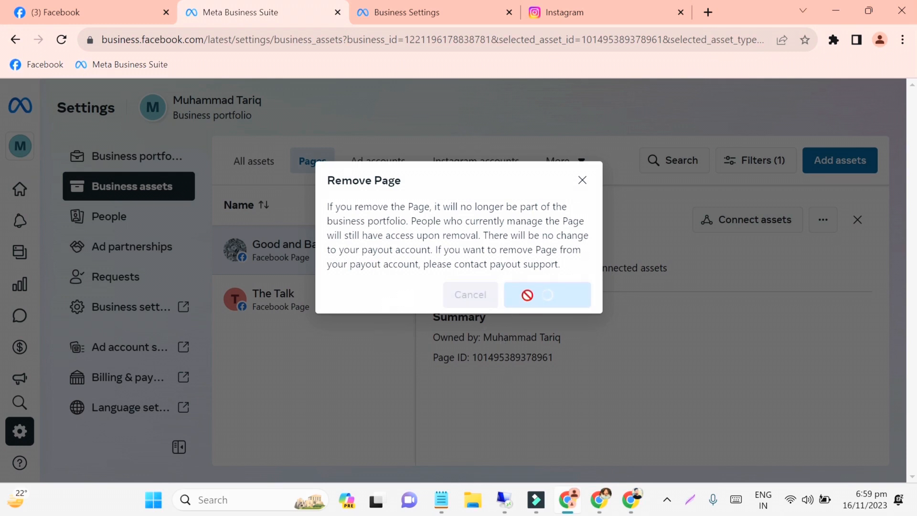